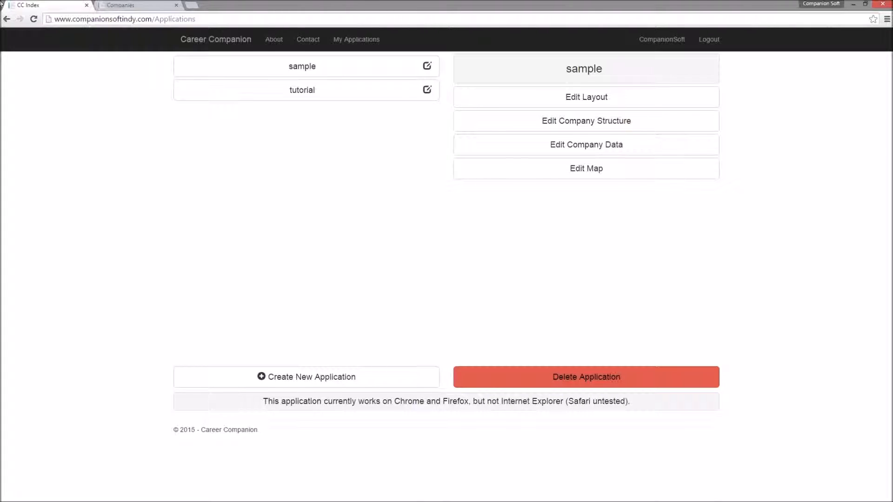
Step: Open the company data editor of the tutorial application and snap the browser window to the right half of the screen
{"action": "left_click", "coordinate": [292, 96]}
{"action": "left_click", "coordinate": [462, 150]}
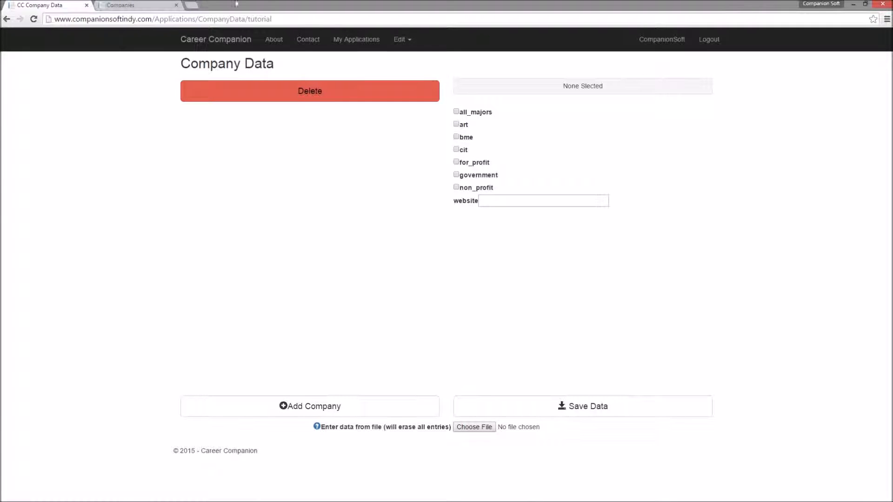
{"action": "left_click_drag", "start_coordinate": [277, 3], "coordinate": [892, 93]}
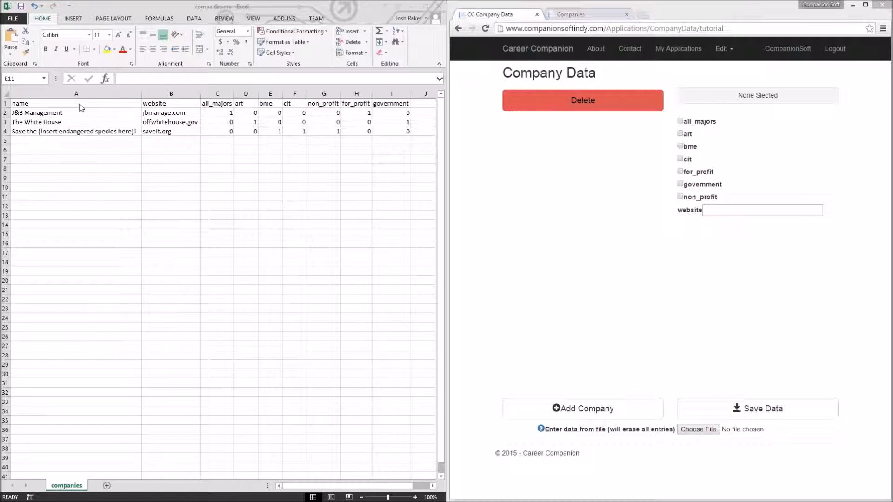
Step: Try to resave the spreadsheet as companies.csv in CSV (Comma delimited) format in the sample folder, declining to replace it
{"action": "left_click", "coordinate": [388, 131]}
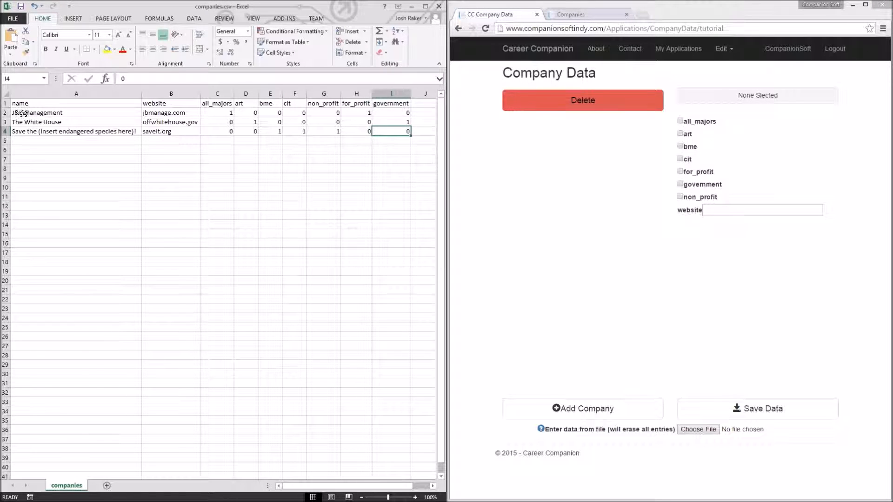
{"action": "left_click", "coordinate": [27, 103]}
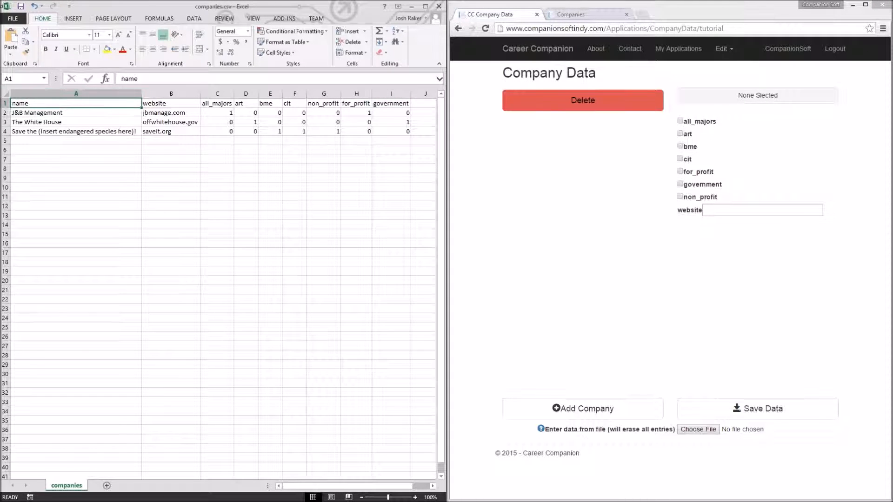
{"action": "left_click", "coordinate": [13, 18]}
{"action": "left_click", "coordinate": [35, 107]}
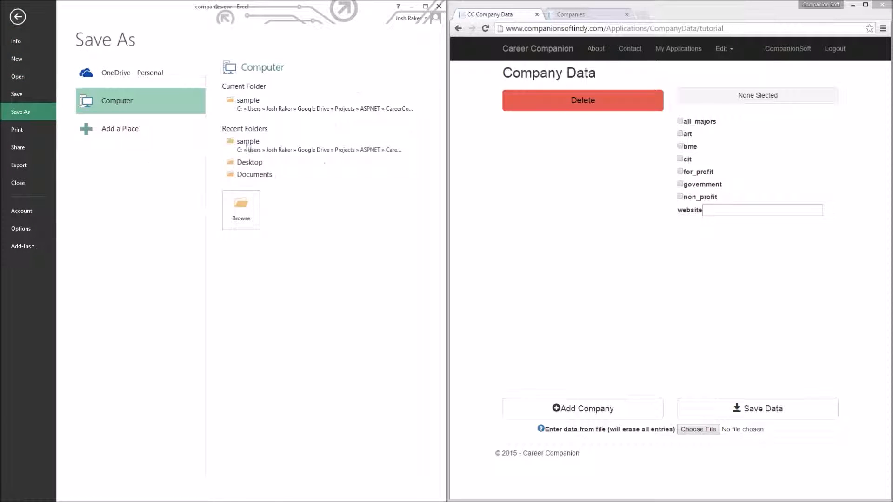
{"action": "left_click", "coordinate": [250, 112]}
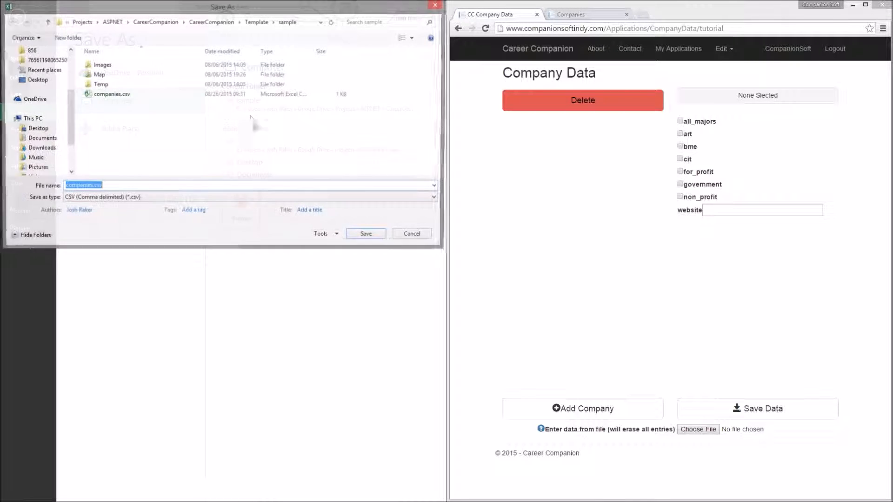
{"action": "left_click", "coordinate": [117, 198]}
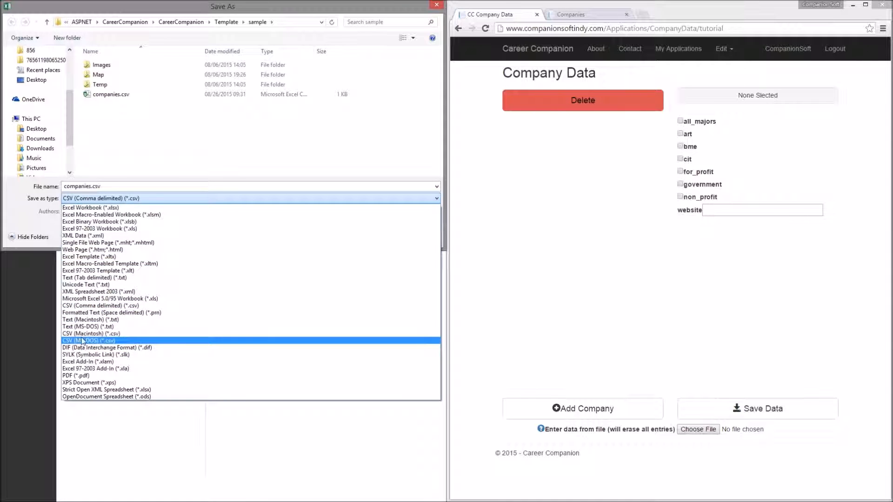
{"action": "left_click", "coordinate": [81, 306]}
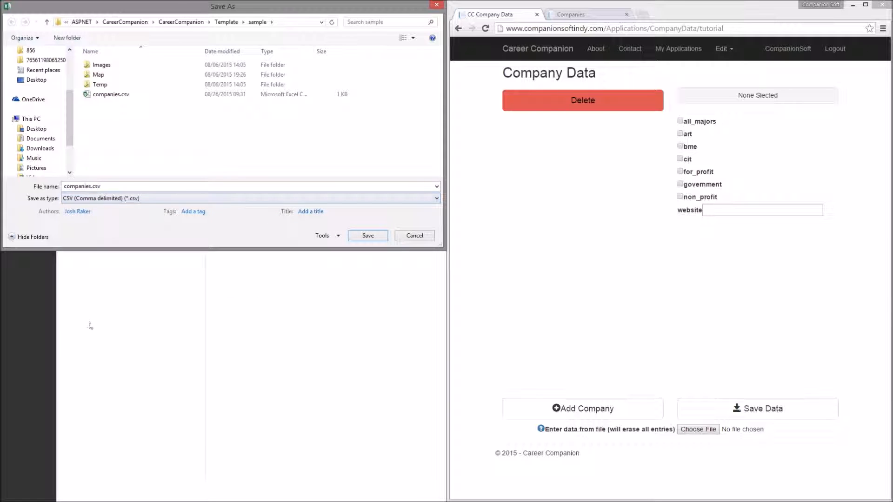
{"action": "left_click", "coordinate": [366, 236]}
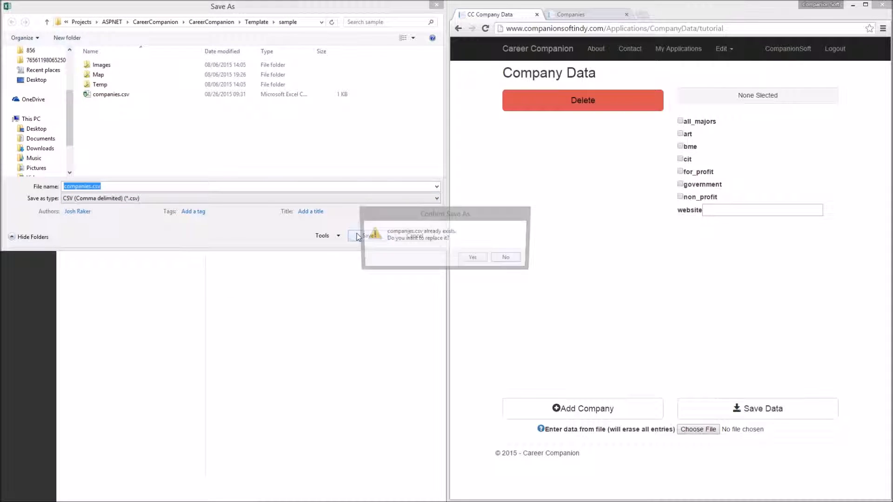
{"action": "left_click", "coordinate": [508, 259]}
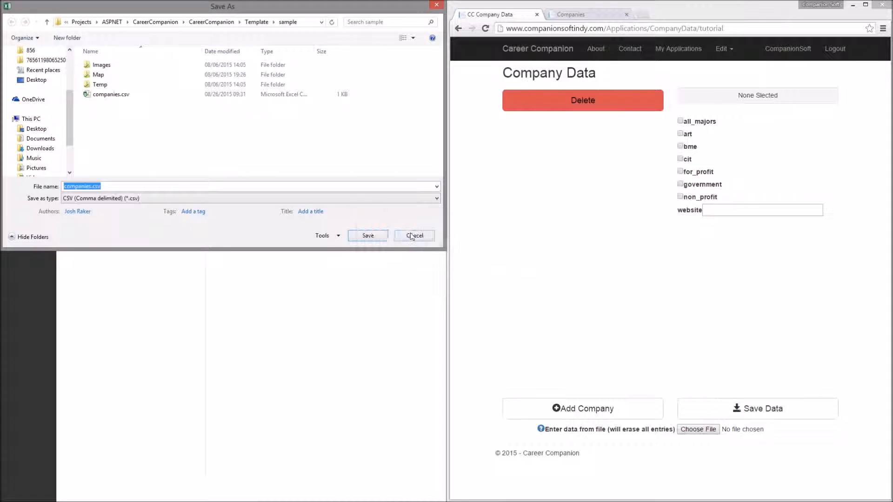
{"action": "key", "text": "Escape"}
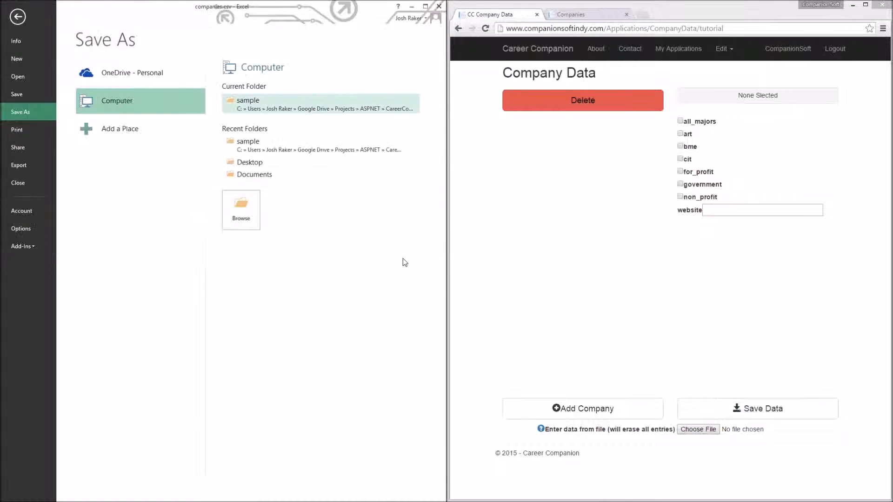
{"action": "left_click", "coordinate": [19, 19]}
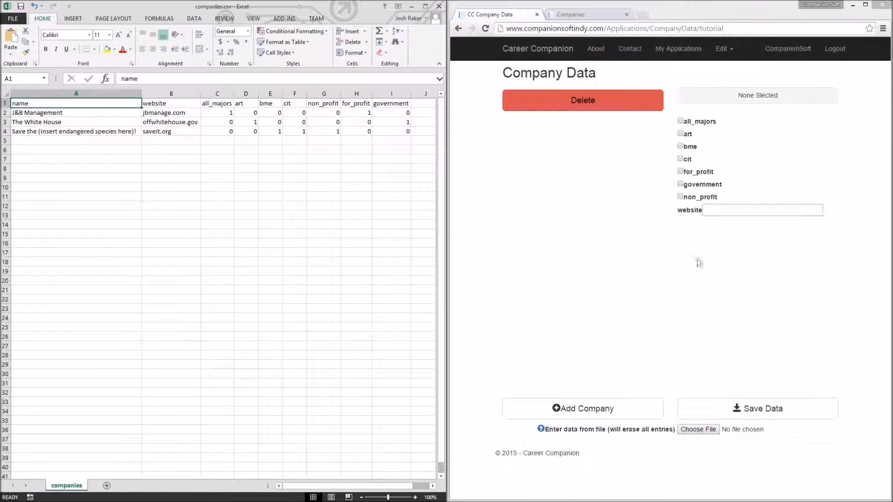
Step: Import companies.csv into the company data, confirming that the file has a header row
{"action": "left_click", "coordinate": [753, 326]}
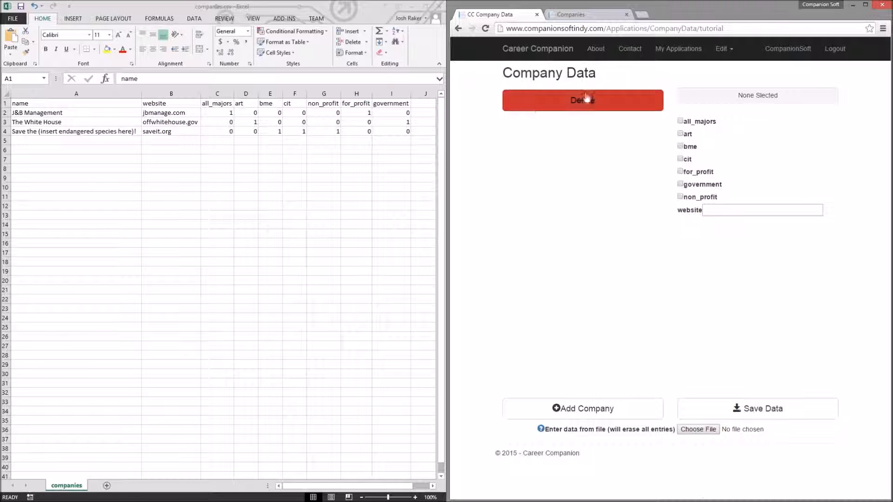
{"action": "left_click", "coordinate": [704, 429]}
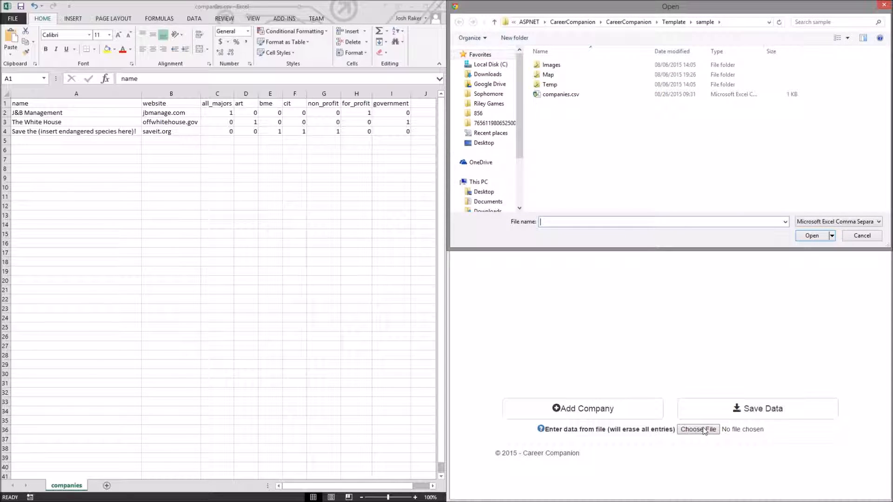
{"action": "left_click", "coordinate": [571, 98]}
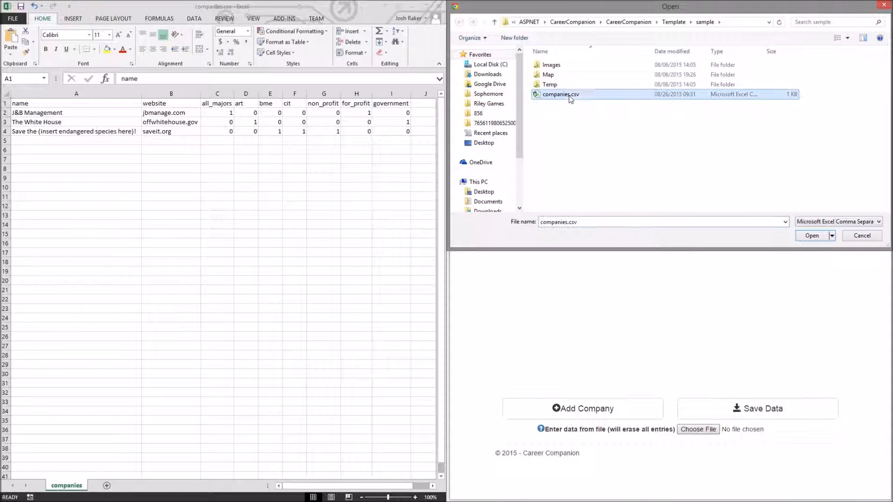
{"action": "left_click", "coordinate": [811, 236]}
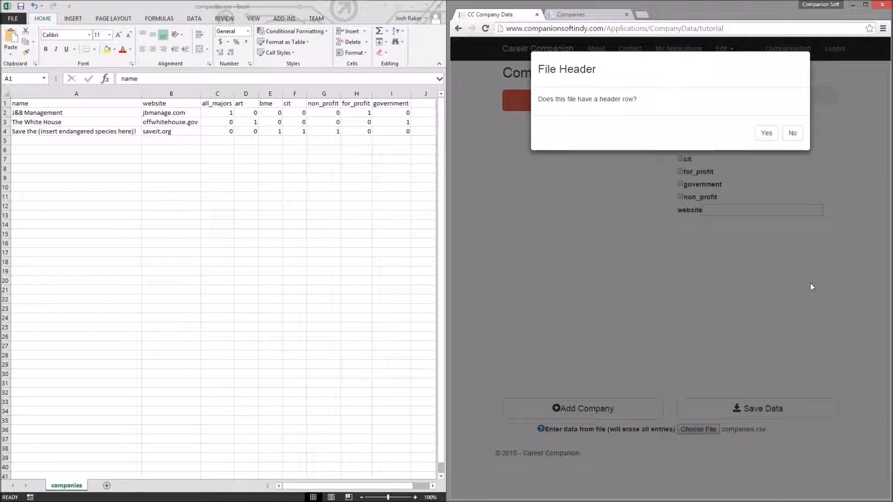
{"action": "left_click", "coordinate": [40, 107]}
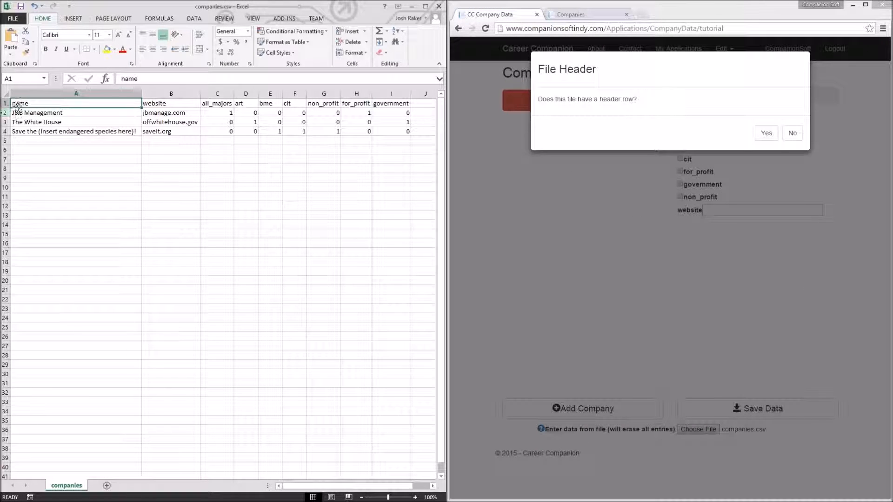
{"action": "left_click", "coordinate": [165, 103]}
{"action": "left_click", "coordinate": [228, 104]}
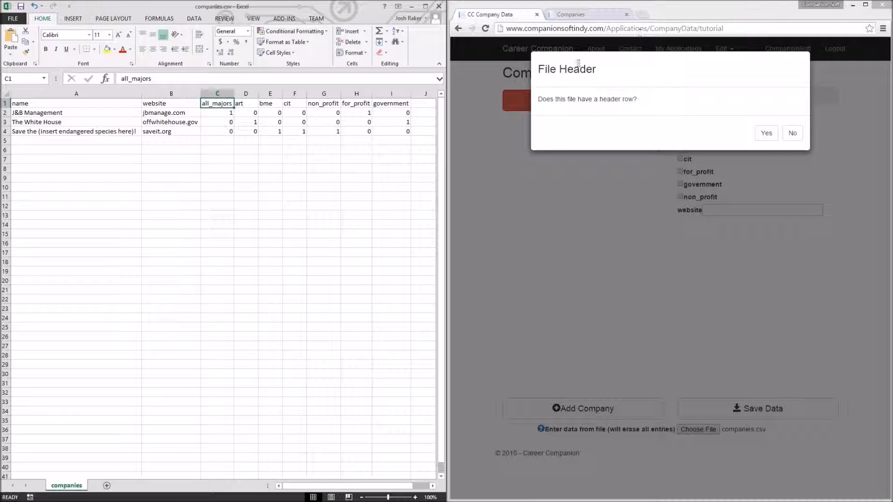
{"action": "left_click", "coordinate": [773, 136]}
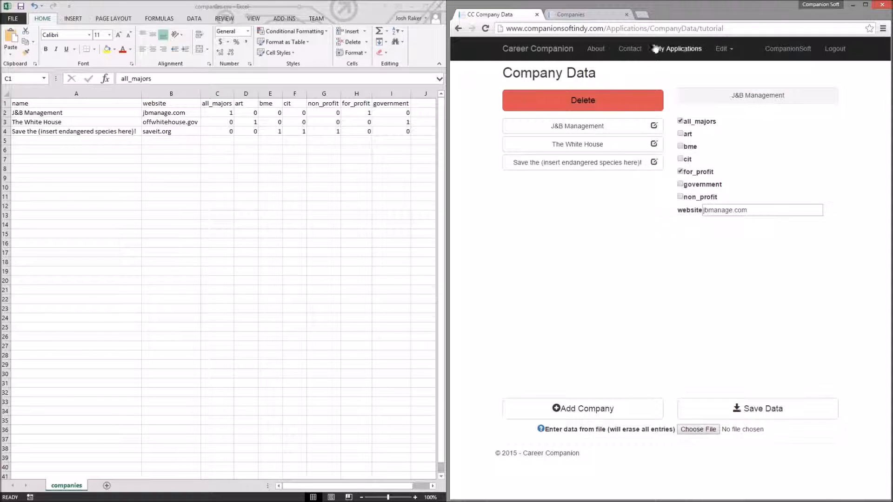
Step: Open the company structure page and compare its attributes with the spreadsheet's column headers
{"action": "left_click", "coordinate": [722, 49]}
{"action": "left_click", "coordinate": [757, 100]}
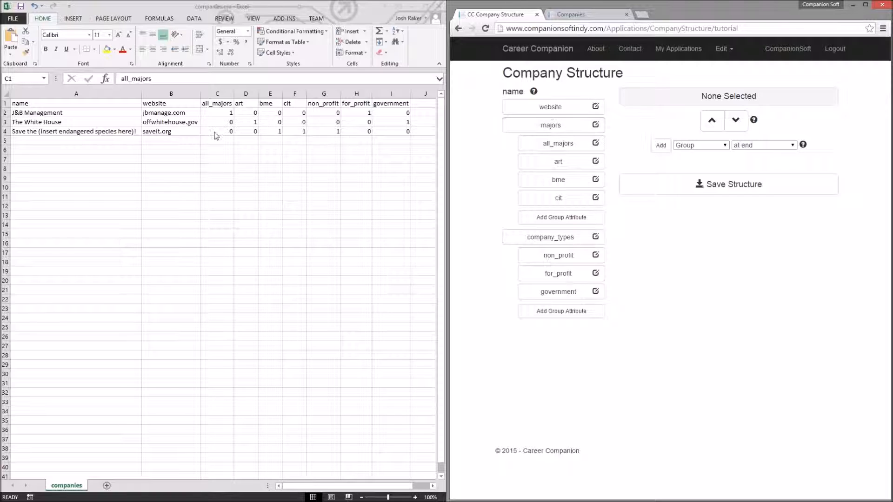
{"action": "left_click", "coordinate": [78, 104]}
{"action": "left_click", "coordinate": [120, 105]}
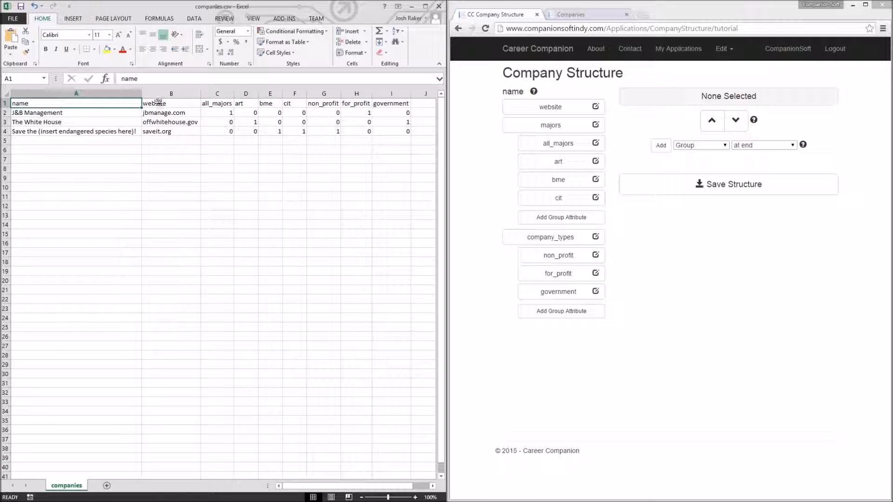
{"action": "left_click", "coordinate": [159, 103]}
{"action": "left_click", "coordinate": [230, 104]}
{"action": "left_click", "coordinate": [249, 104]}
{"action": "left_click", "coordinate": [273, 103]}
{"action": "left_click", "coordinate": [300, 104]}
{"action": "left_click", "coordinate": [324, 103]}
{"action": "left_click", "coordinate": [357, 103]}
{"action": "left_click", "coordinate": [391, 103]}
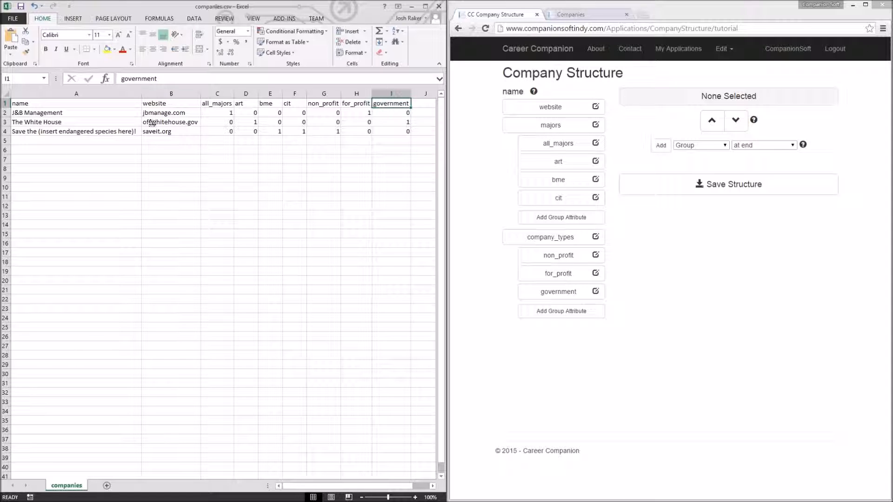
{"action": "left_click_drag", "start_coordinate": [506, 92], "coordinate": [524, 91]}
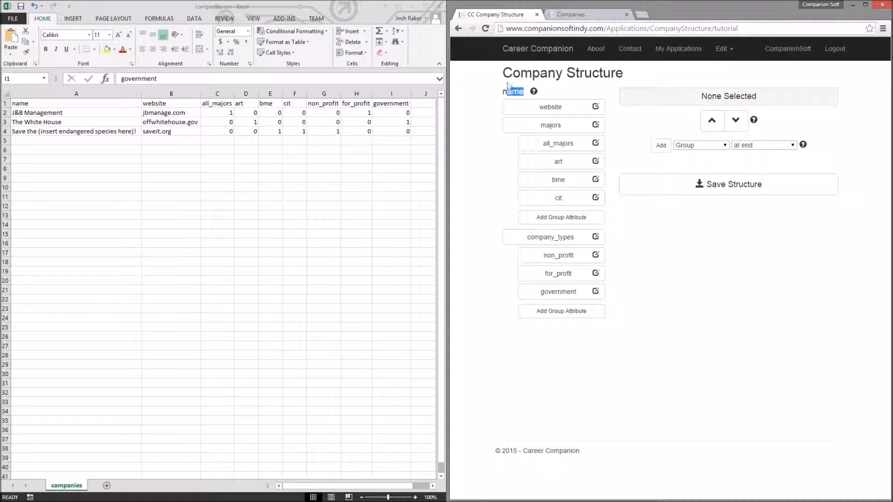
{"action": "left_click", "coordinate": [515, 92]}
{"action": "left_click", "coordinate": [23, 106]}
{"action": "left_click", "coordinate": [170, 103]}
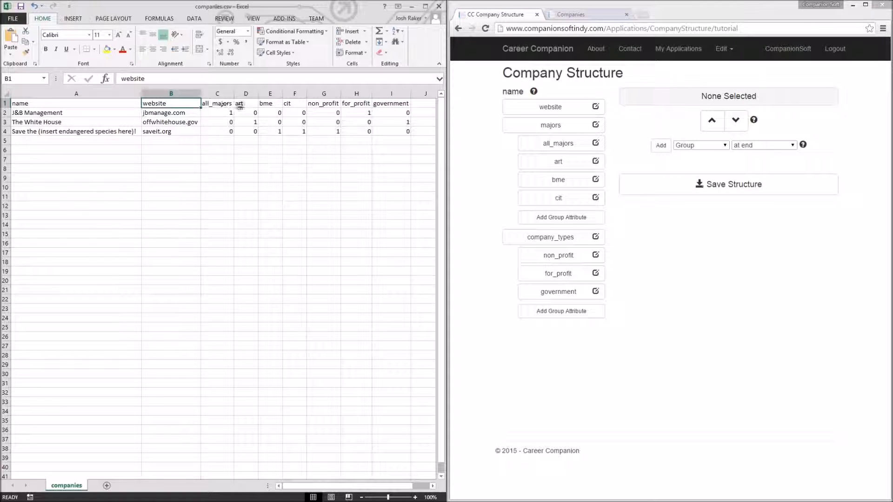
{"action": "left_click", "coordinate": [216, 103]}
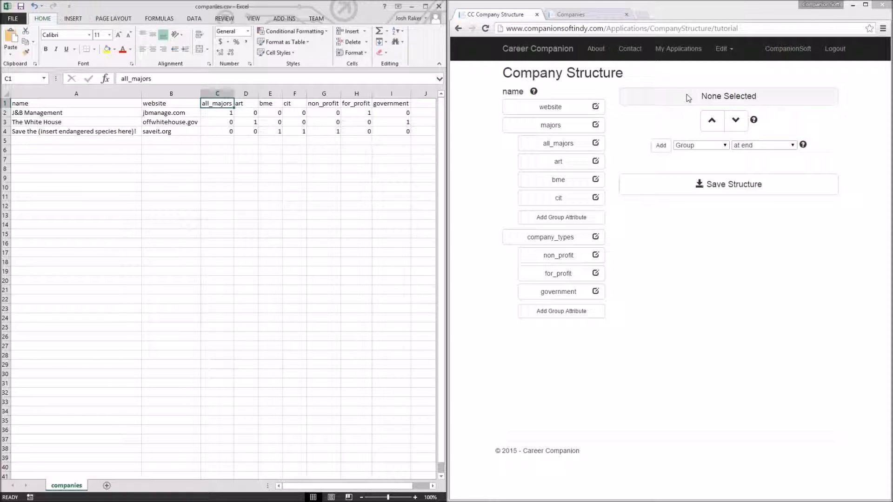
Step: Return to the company data page of the tutorial application
{"action": "left_click", "coordinate": [719, 49]}
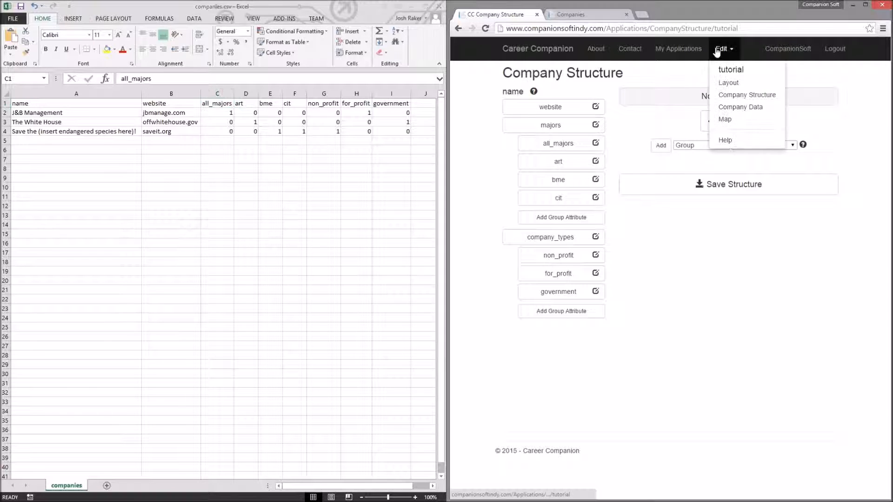
{"action": "left_click", "coordinate": [743, 107]}
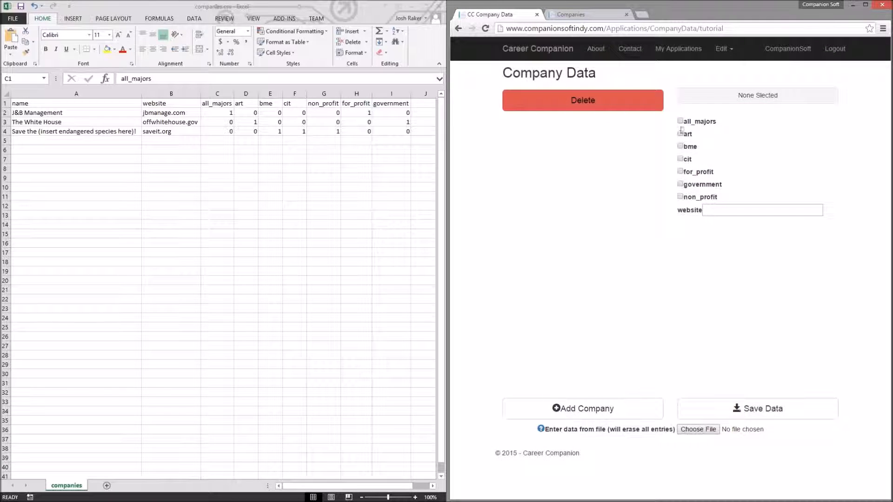
Step: Custom-sort columns A to I left to right by Row 1 values, A to Z
{"action": "mouse_move", "coordinate": [49, 93]}
{"action": "left_mouse_down"}
{"action": "mouse_move", "coordinate": [391, 93]}
{"action": "mouse_move", "coordinate": [394, 85]}
{"action": "left_mouse_up"}
{"action": "left_click", "coordinate": [396, 31]}
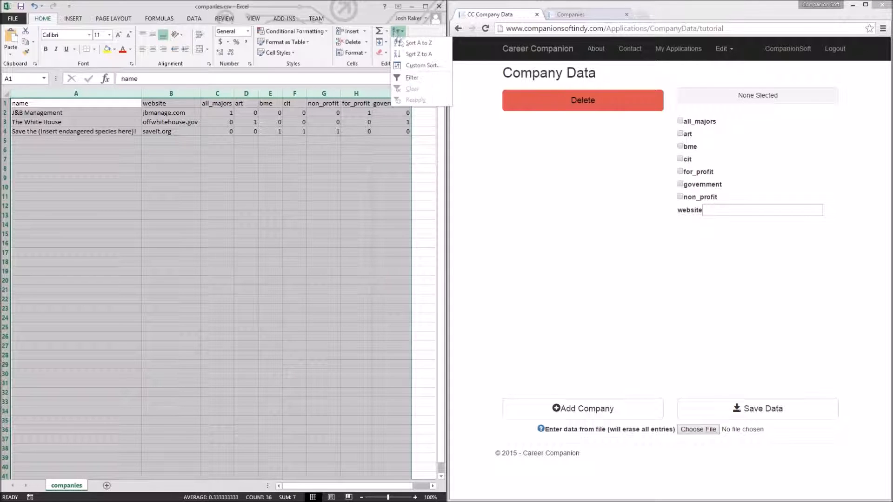
{"action": "left_click", "coordinate": [425, 74]}
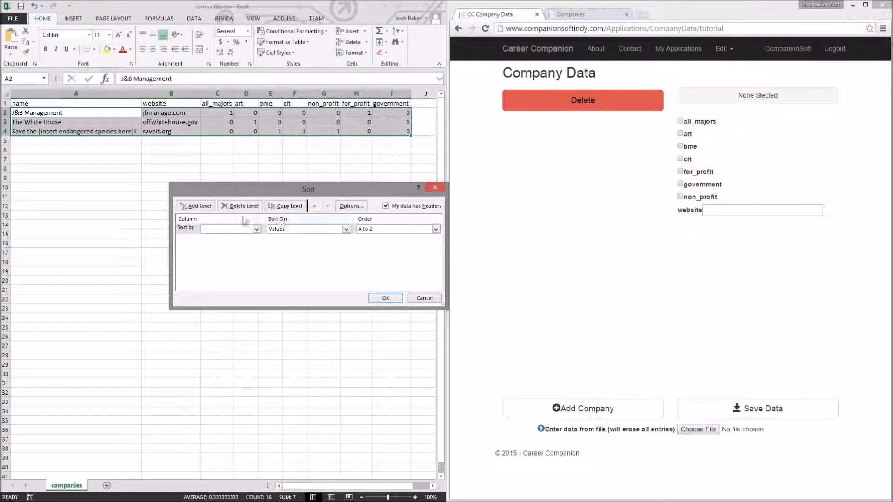
{"action": "left_click", "coordinate": [347, 207]}
{"action": "left_click", "coordinate": [304, 253]}
{"action": "left_click", "coordinate": [289, 270]}
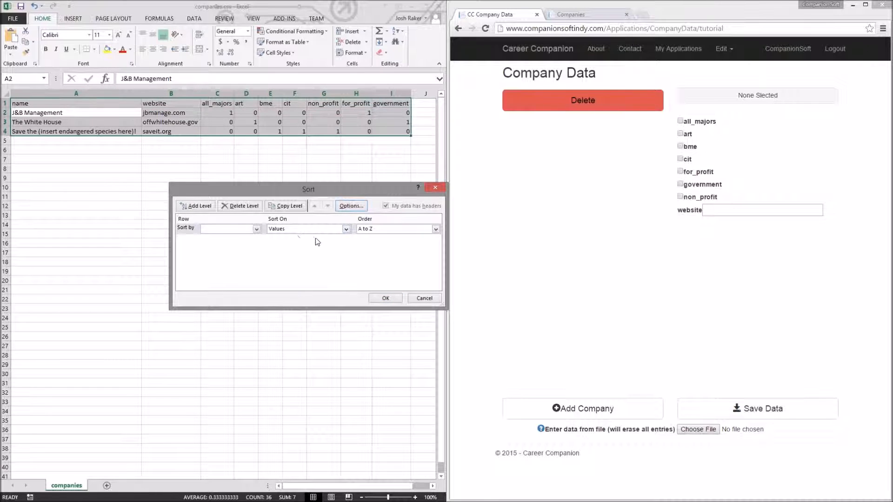
{"action": "left_click", "coordinate": [247, 232]}
{"action": "left_click", "coordinate": [246, 236]}
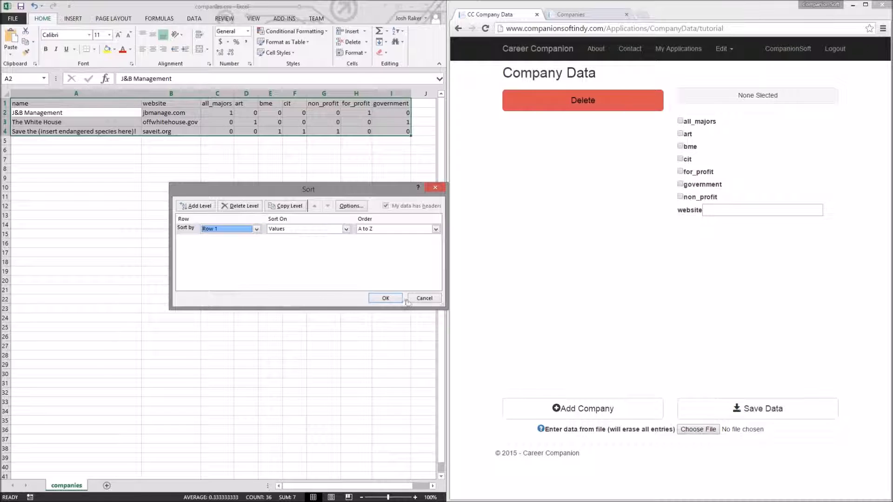
{"action": "left_click", "coordinate": [386, 298]}
{"action": "left_click", "coordinate": [261, 280]}
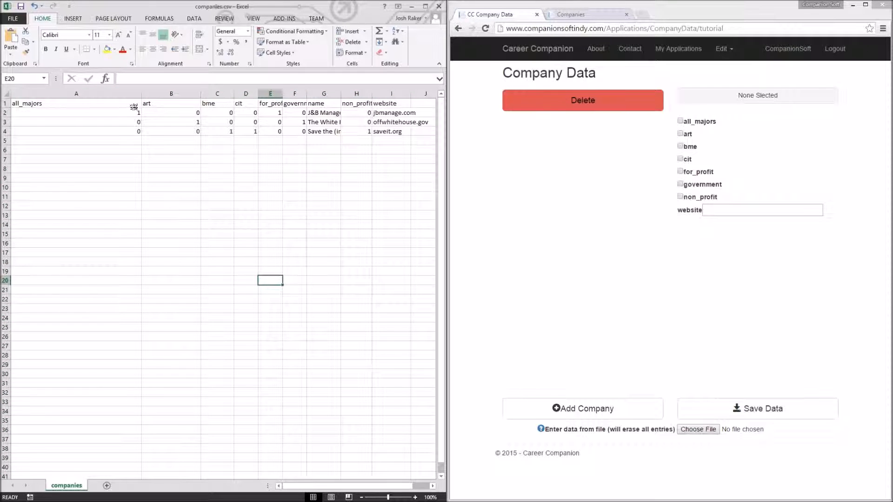
Step: Autofit the widths of columns A to I
{"action": "left_click_drag", "start_coordinate": [134, 93], "coordinate": [373, 92]}
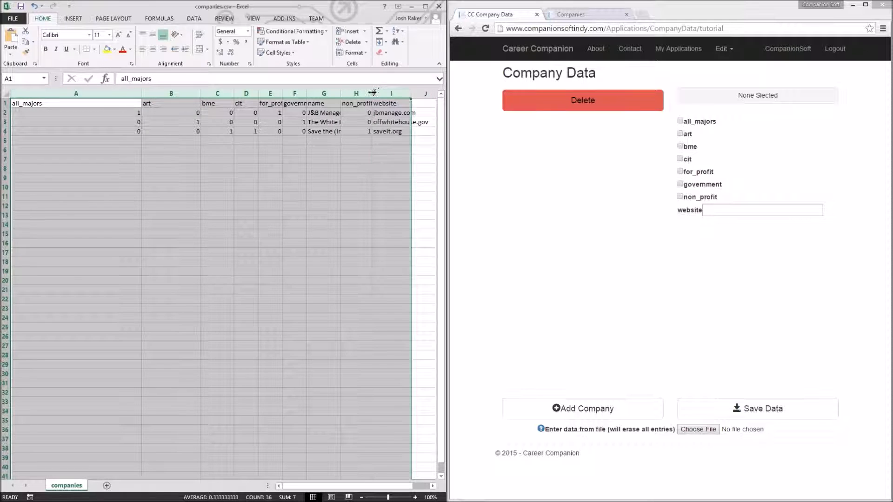
{"action": "double_click", "coordinate": [373, 93]}
{"action": "left_click", "coordinate": [299, 206]}
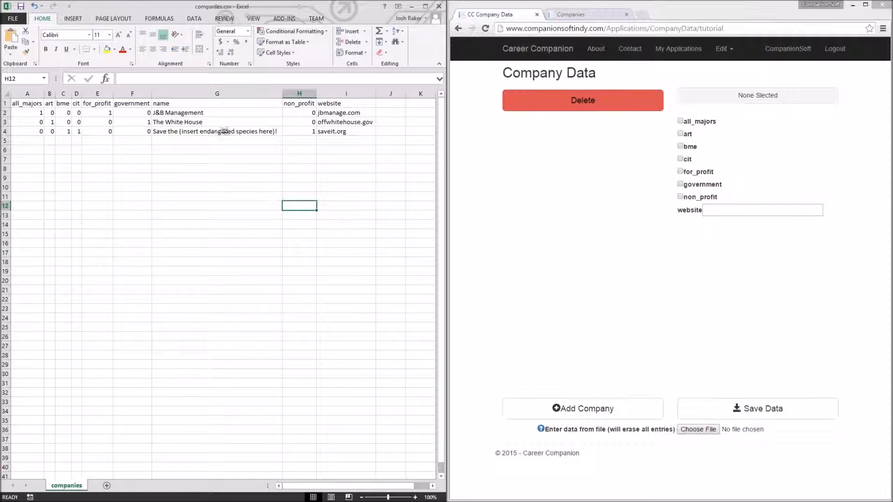
Step: Delete the spreadsheet's header row and save the file, keeping the CSV format
{"action": "left_click", "coordinate": [39, 107]}
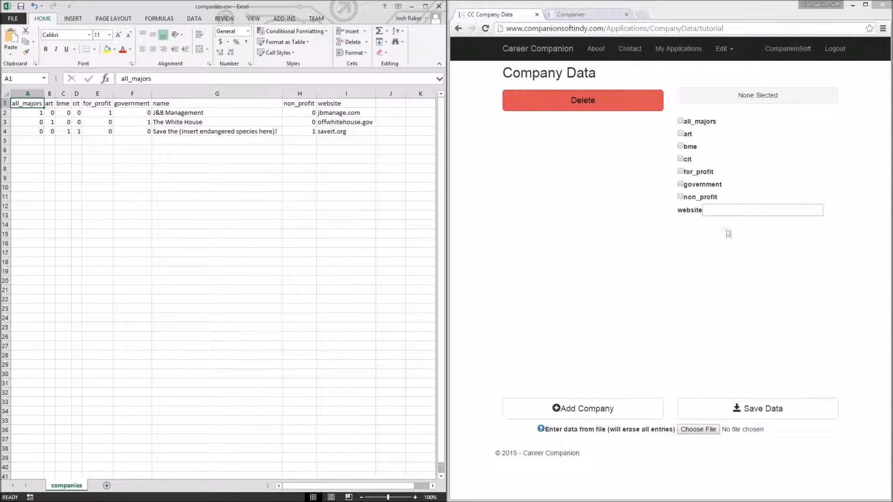
{"action": "left_click", "coordinate": [721, 152]}
{"action": "left_click", "coordinate": [3, 103]}
{"action": "right_click", "coordinate": [3, 103]}
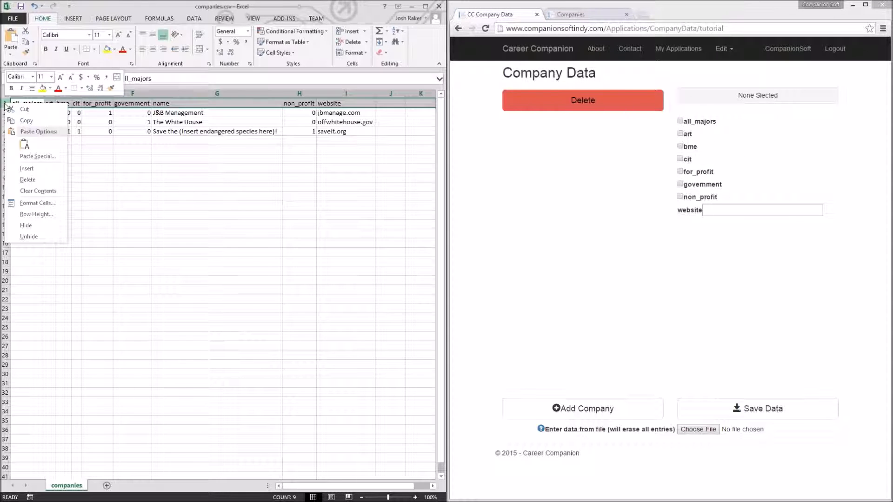
{"action": "left_click", "coordinate": [37, 179]}
{"action": "left_click", "coordinate": [184, 189]}
{"action": "key", "text": "ctrl+s"}
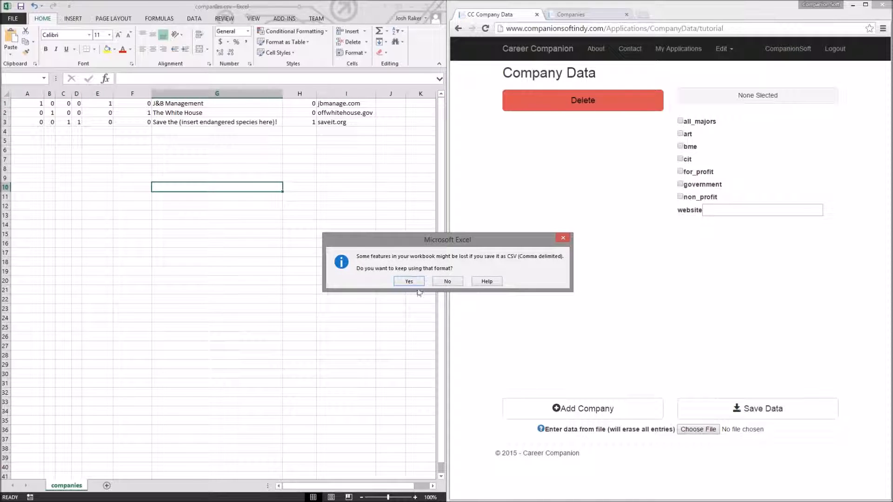
{"action": "left_click", "coordinate": [408, 282]}
Step: Import companies.csv into the company data page from file
{"action": "left_click", "coordinate": [700, 428]}
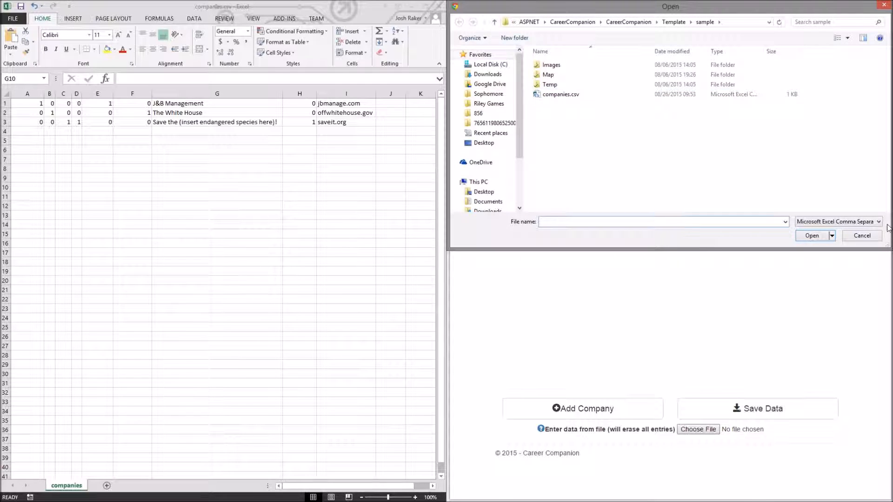
{"action": "left_click", "coordinate": [862, 235]}
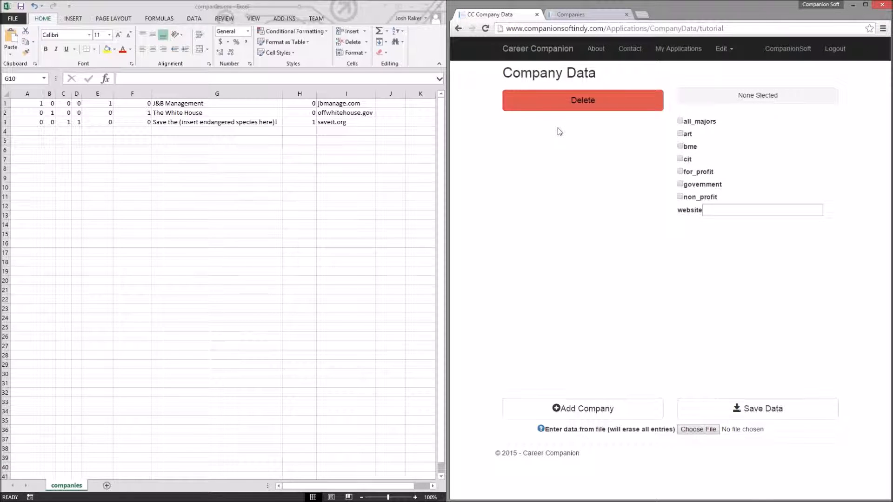
{"action": "left_click", "coordinate": [697, 429]}
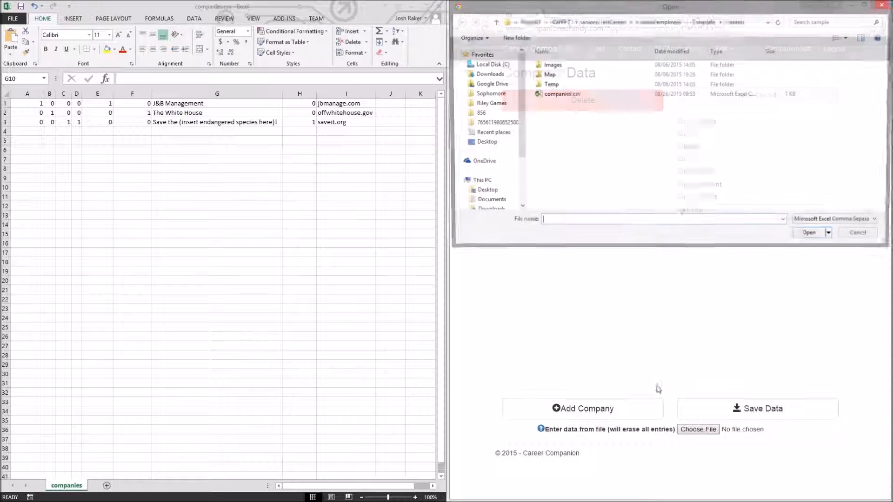
{"action": "left_click", "coordinate": [554, 95]}
{"action": "left_click", "coordinate": [809, 236]}
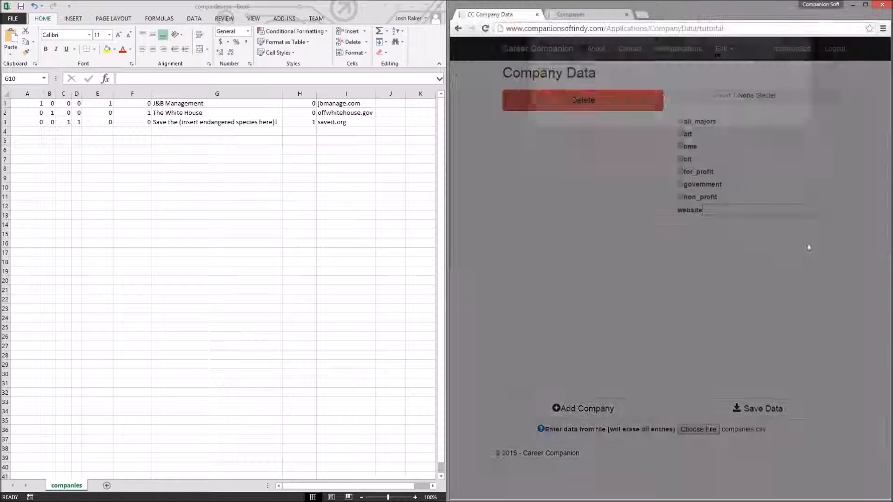
{"action": "left_click", "coordinate": [787, 137]}
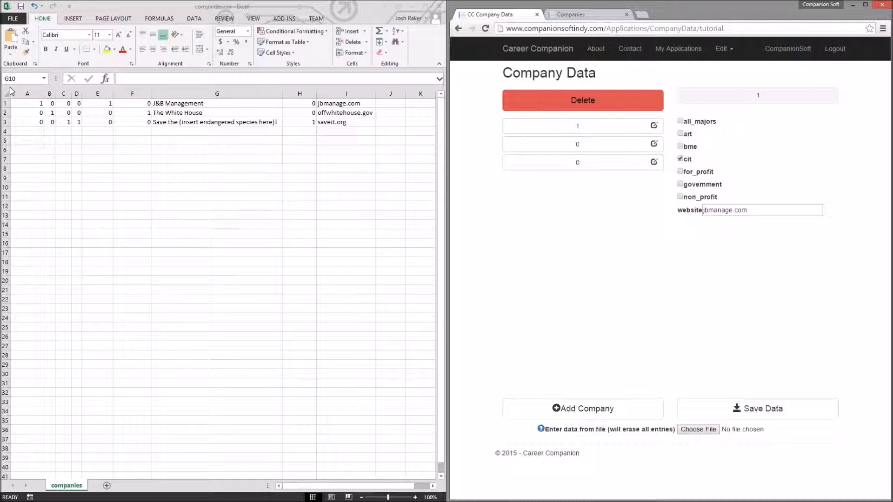
Step: Undo and redo recent spreadsheet edits to restore a header row with name and website as the first columns
{"action": "left_click", "coordinate": [346, 93]}
{"action": "left_click", "coordinate": [163, 93]}
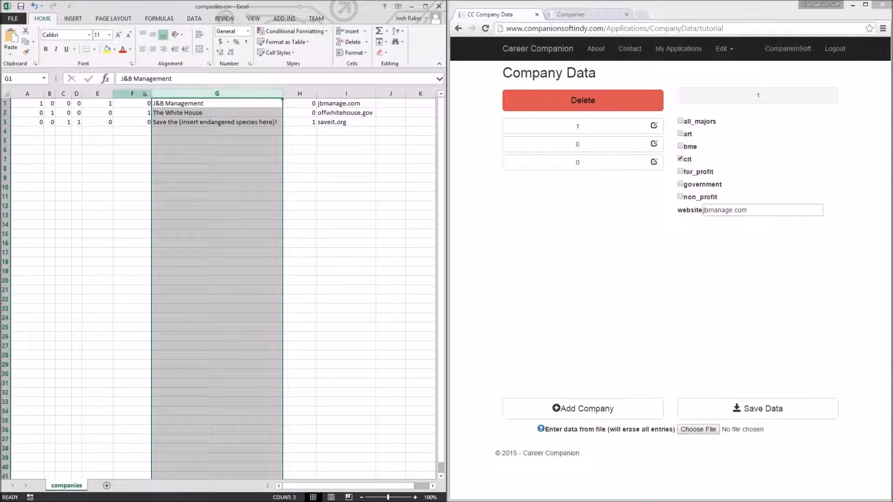
{"action": "key", "text": "ctrl+z"}
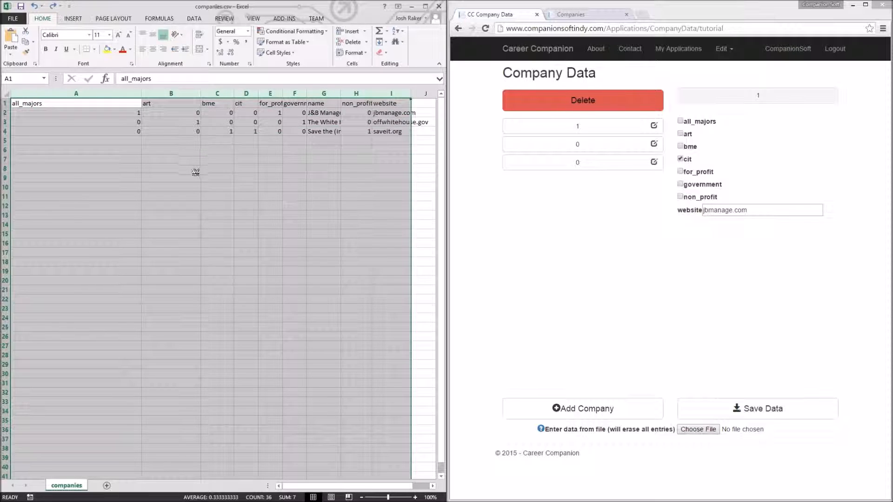
{"action": "left_click", "coordinate": [196, 172]}
{"action": "key", "text": "ctrl+y"}
{"action": "left_click", "coordinate": [169, 93]}
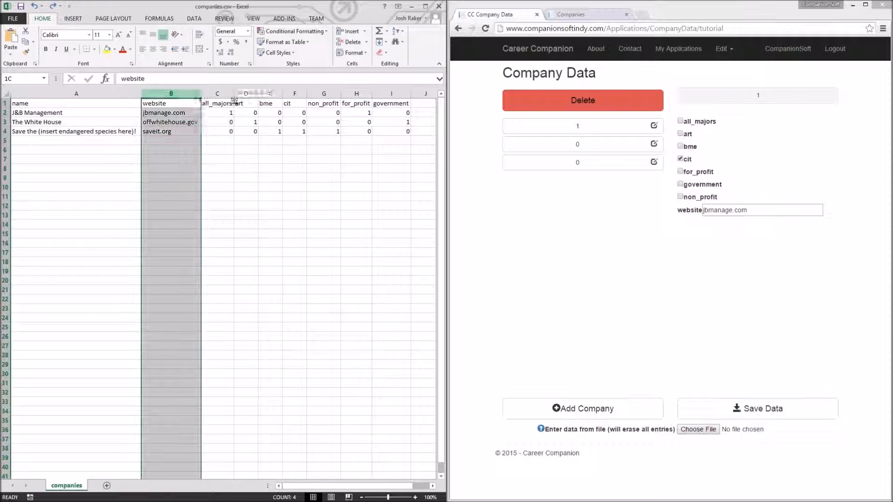
Step: Custom-sort columns B to I left to right by Row 1 values, A to Z
{"action": "left_click_drag", "start_coordinate": [234, 100], "coordinate": [400, 100]}
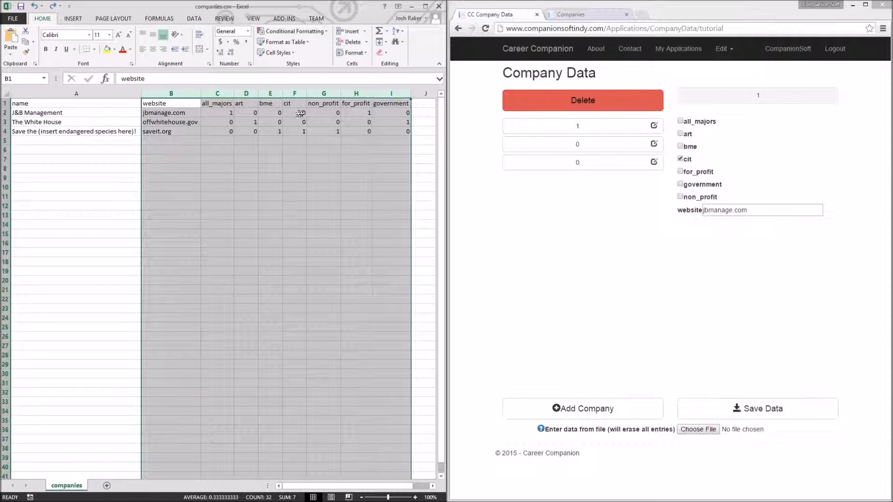
{"action": "left_click", "coordinate": [398, 31]}
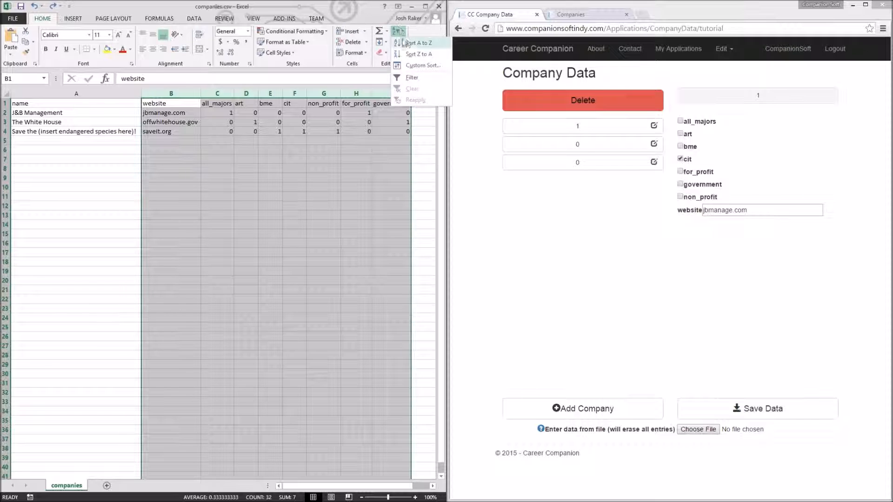
{"action": "left_click", "coordinate": [421, 65]}
{"action": "left_click", "coordinate": [256, 229]}
{"action": "left_click", "coordinate": [226, 236]}
{"action": "left_click", "coordinate": [386, 298]}
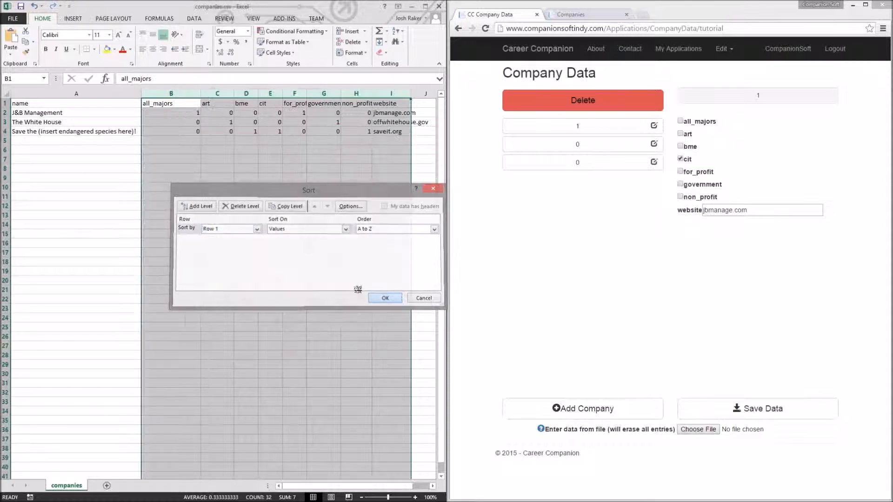
Step: Delete the header row from the spreadsheet
{"action": "left_click", "coordinate": [172, 197]}
{"action": "left_click_drag", "start_coordinate": [167, 103], "coordinate": [387, 138]}
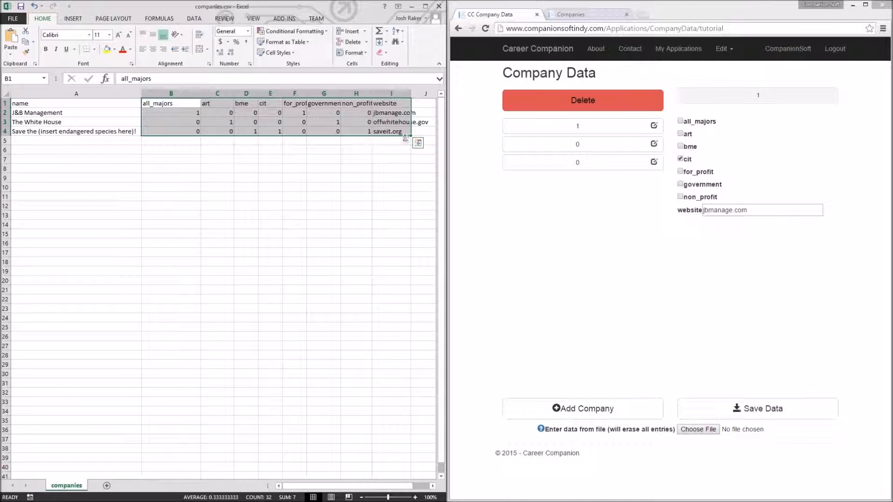
{"action": "left_click", "coordinate": [505, 228]}
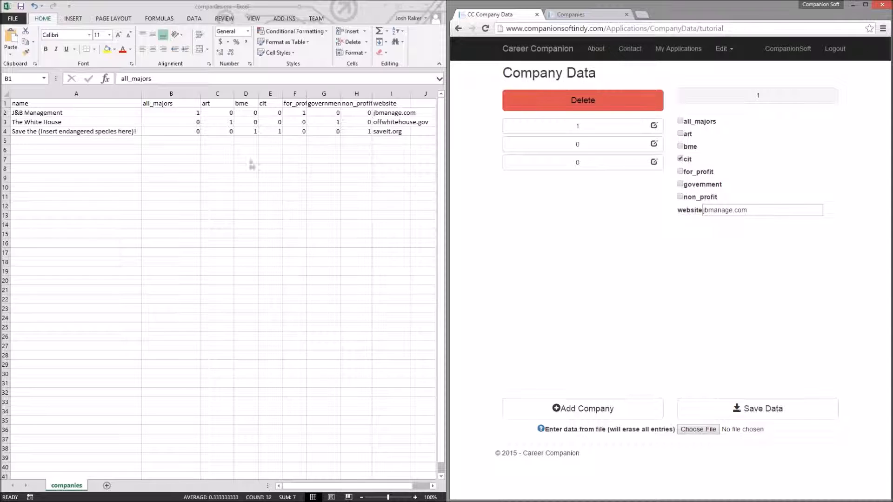
{"action": "left_click", "coordinate": [41, 106]}
{"action": "right_click", "coordinate": [3, 102]}
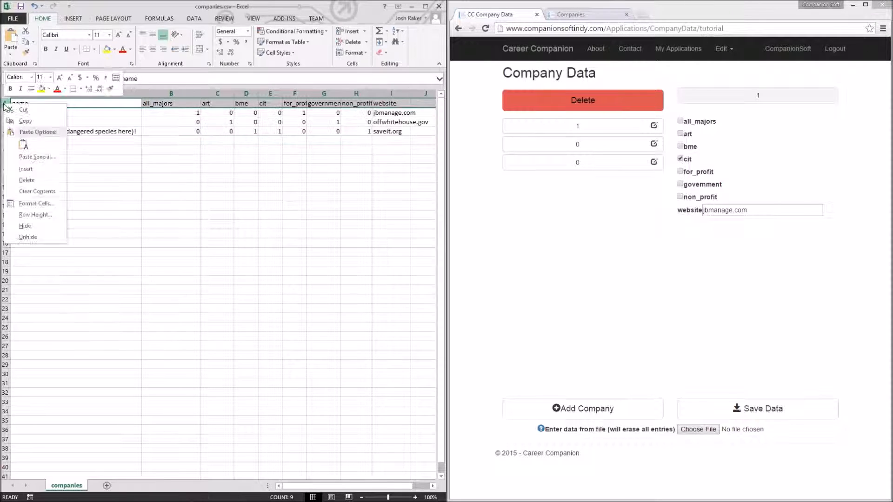
{"action": "left_click", "coordinate": [33, 181]}
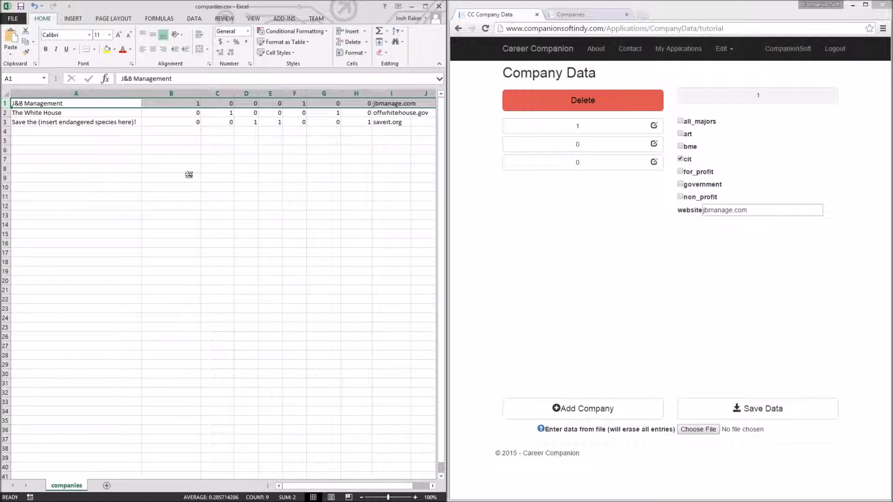
{"action": "left_click", "coordinate": [404, 282]}
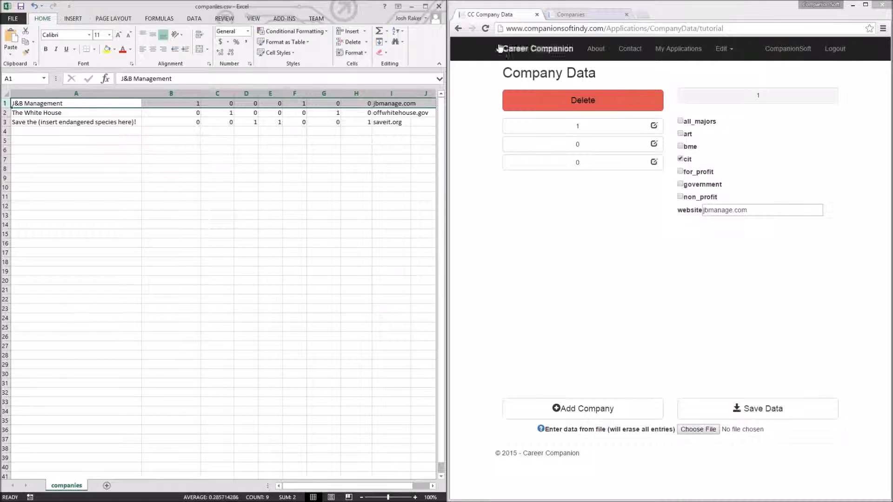
Step: Reload the company data page and import companies.csv from file again
{"action": "left_click", "coordinate": [505, 51]}
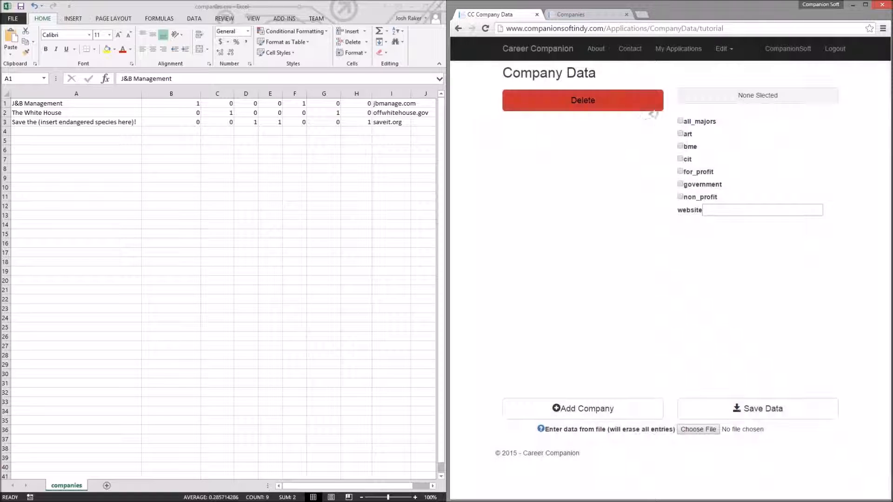
{"action": "left_click", "coordinate": [700, 430]}
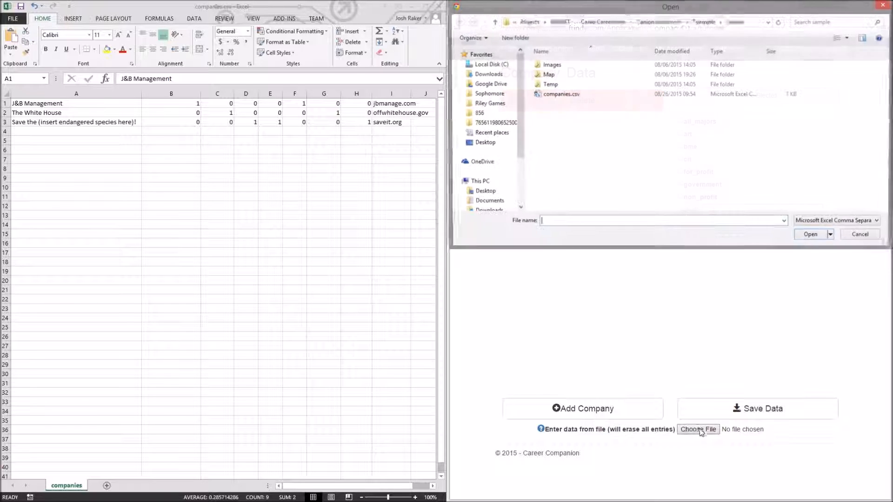
{"action": "left_click", "coordinate": [562, 95]}
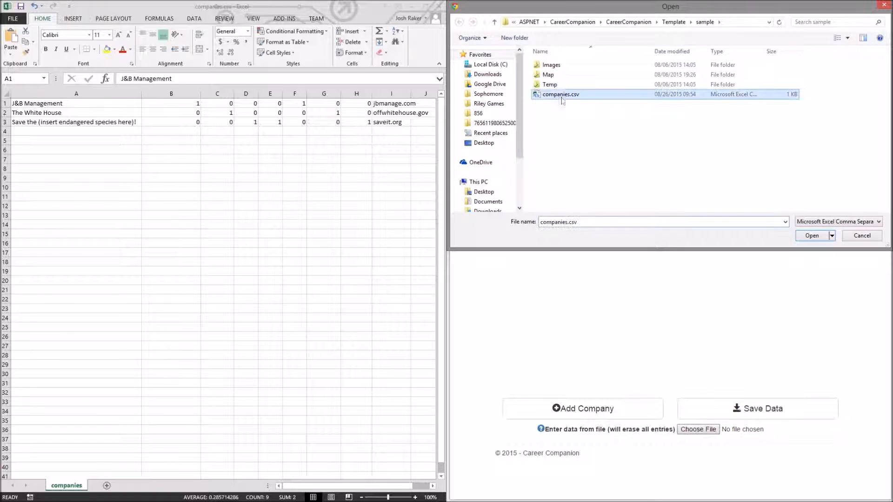
{"action": "left_click", "coordinate": [813, 236]}
{"action": "left_click", "coordinate": [790, 131]}
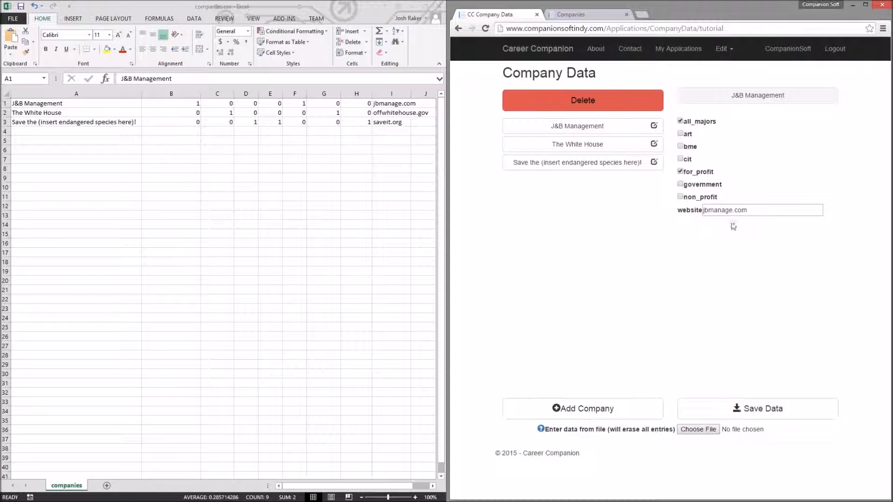
Step: Undo the header-row deletion and the column sort in the spreadsheet
{"action": "left_click", "coordinate": [169, 160]}
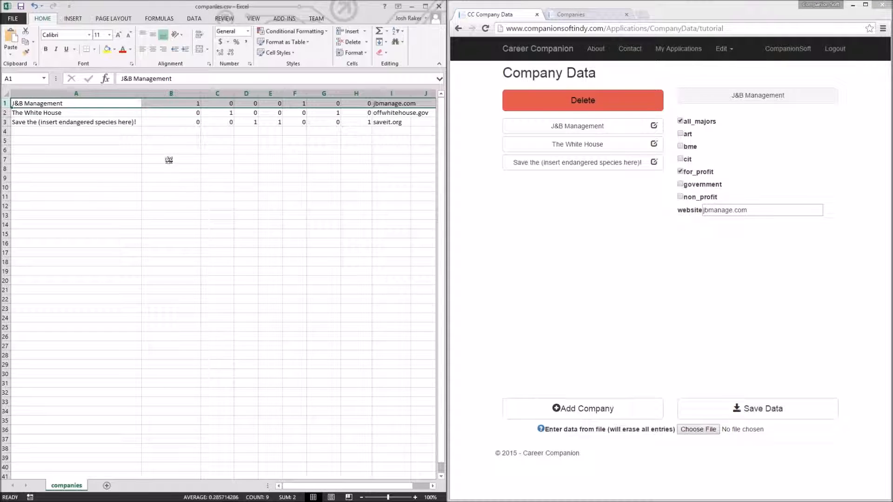
{"action": "left_click", "coordinate": [169, 160]}
{"action": "key", "text": "ctrl+z"}
{"action": "key", "text": "ctrl+z"}
{"action": "left_click", "coordinate": [168, 160]}
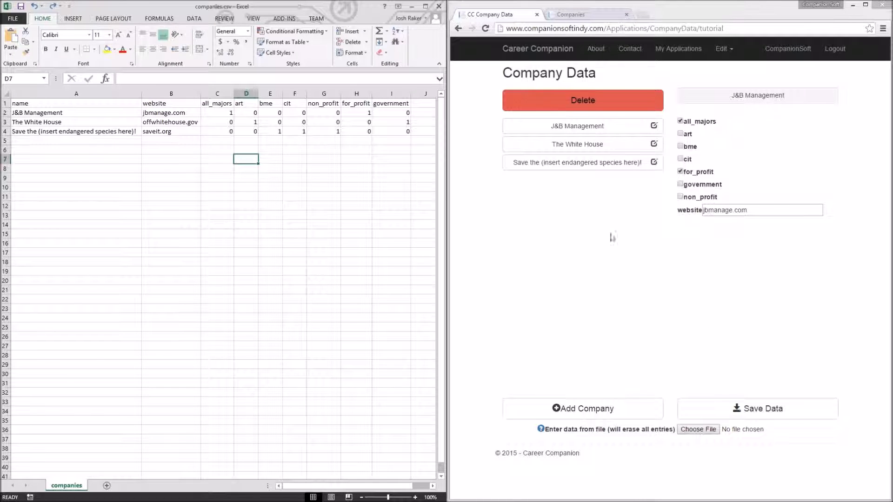
Step: Reload the page, add a new company and name it J&B Management
{"action": "left_click", "coordinate": [485, 29]}
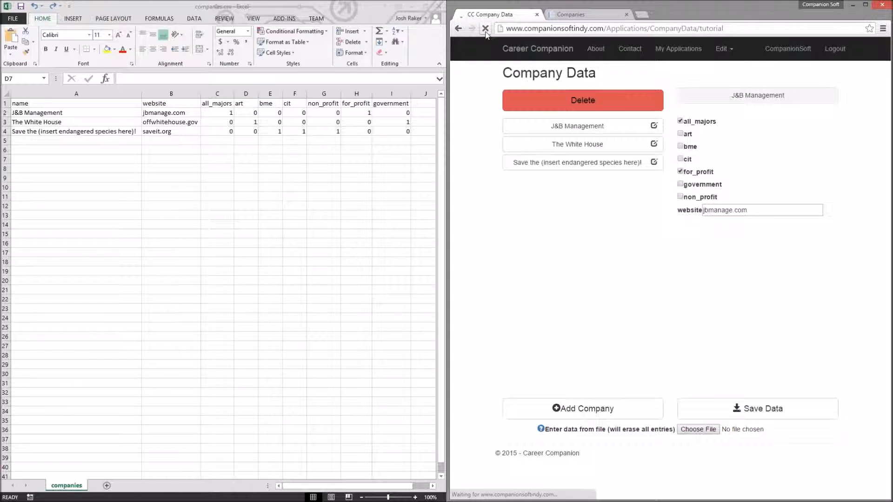
{"action": "left_click", "coordinate": [570, 411]}
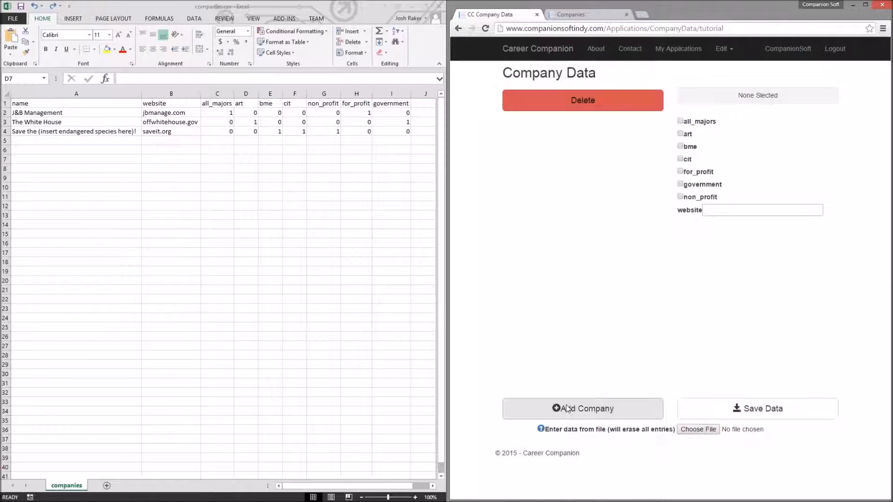
{"action": "left_click", "coordinate": [603, 415]}
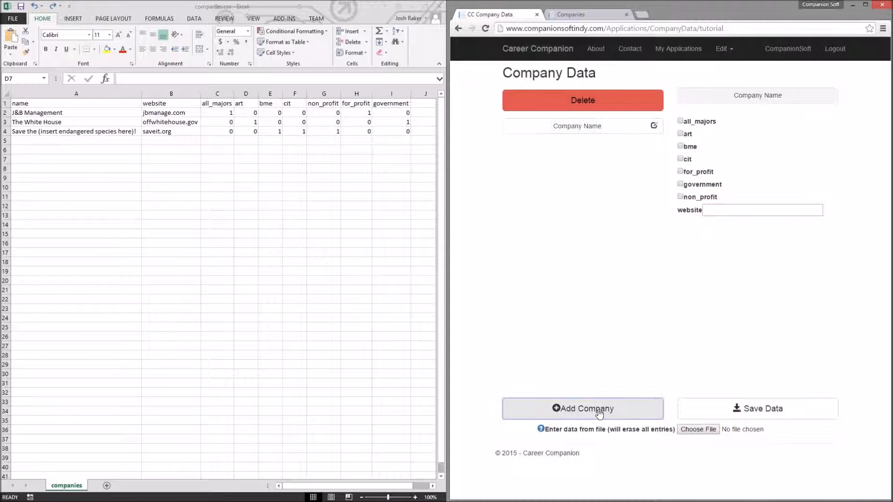
{"action": "left_click", "coordinate": [654, 126]}
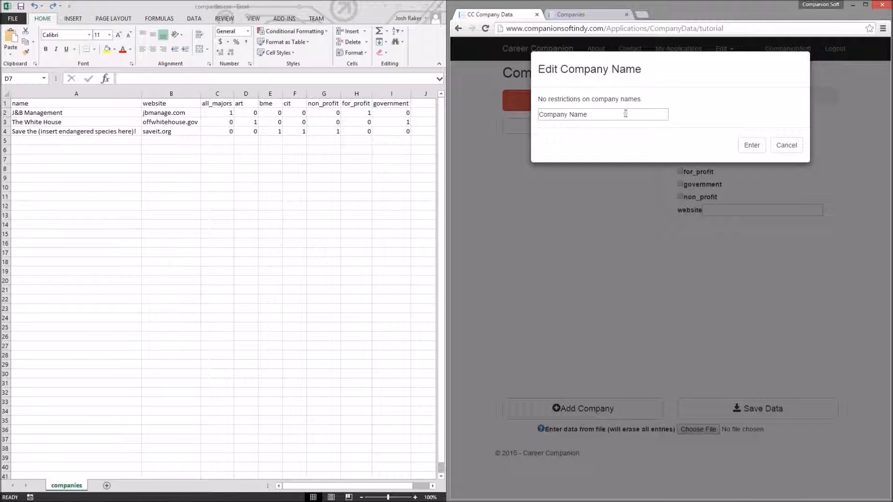
{"action": "left_click_drag", "start_coordinate": [625, 113], "coordinate": [534, 114]}
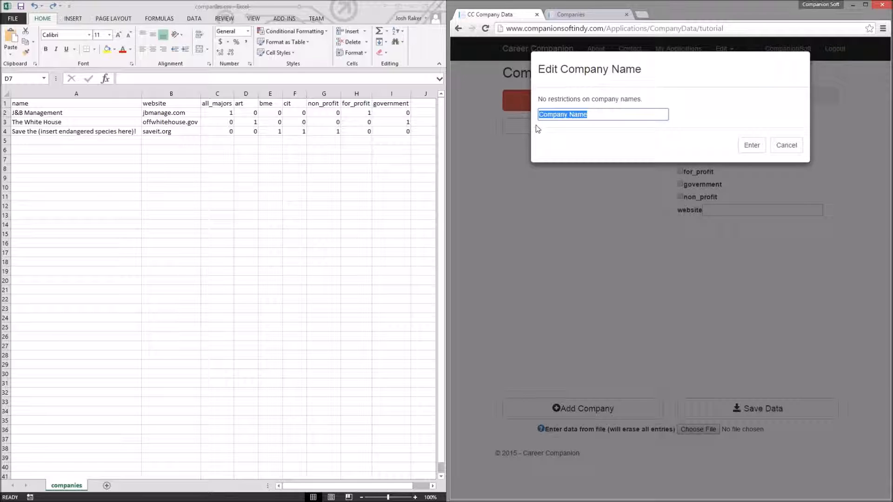
{"action": "type", "text": "J&B Management"}
{"action": "key", "text": "Return"}
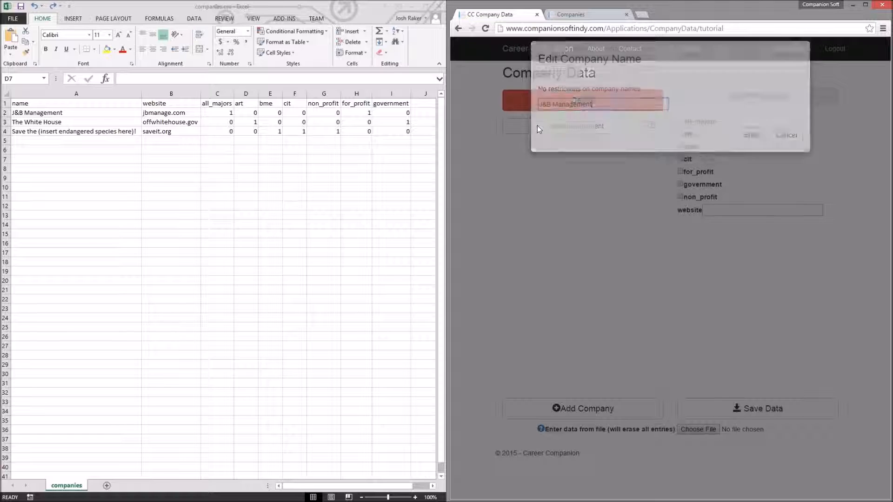
Step: Add another company and name it The White House
{"action": "left_click", "coordinate": [614, 409]}
{"action": "left_click", "coordinate": [654, 143]}
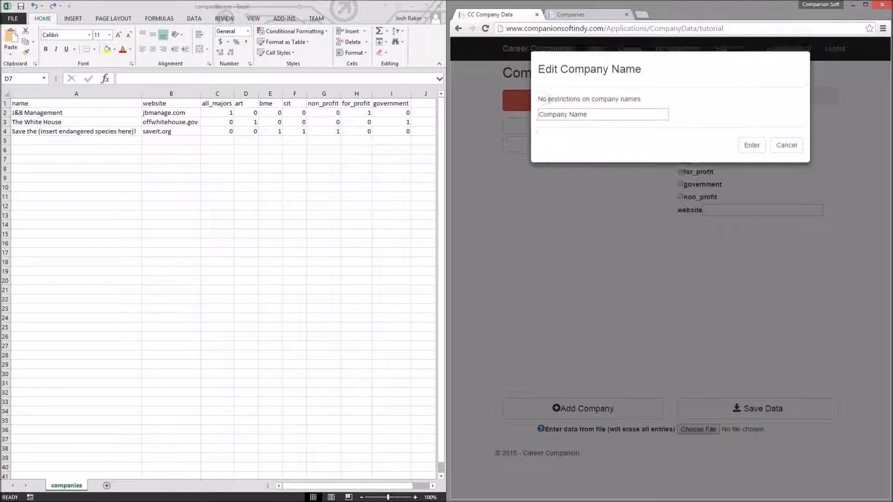
{"action": "left_click_drag", "start_coordinate": [537, 99], "coordinate": [501, 117]}
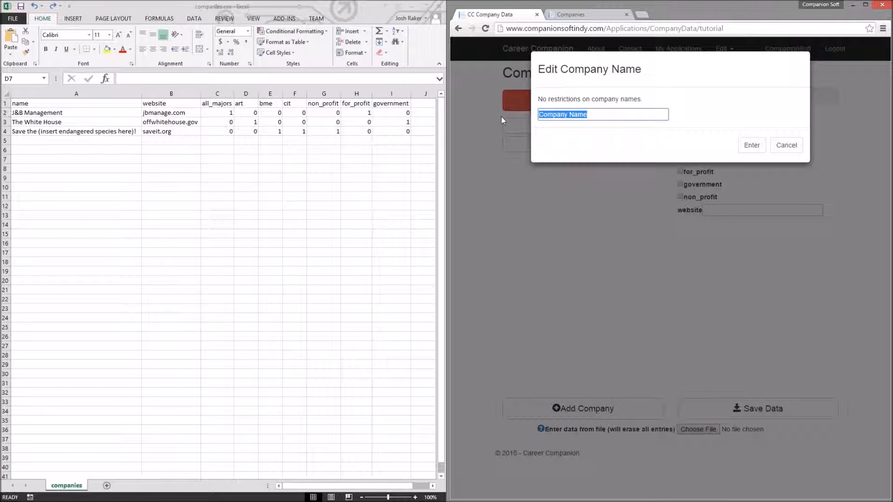
{"action": "type", "text": "The White House"}
{"action": "left_click", "coordinate": [751, 145]}
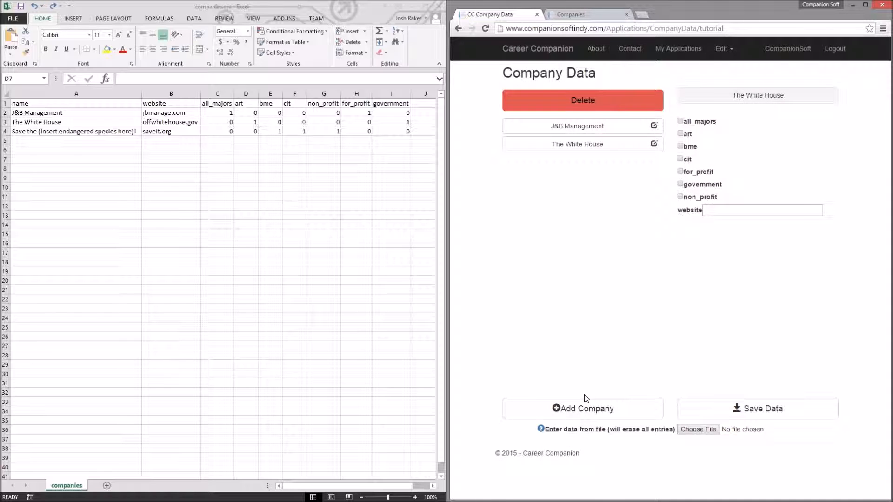
Step: Add a third company and name it "Save the (insert endangered species here)!", fixing the misspelled word
{"action": "left_click", "coordinate": [586, 404]}
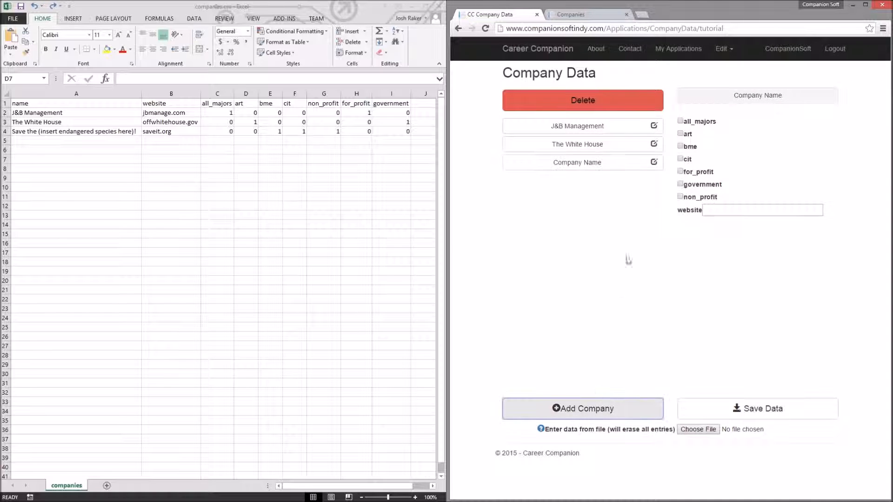
{"action": "left_click", "coordinate": [653, 163]}
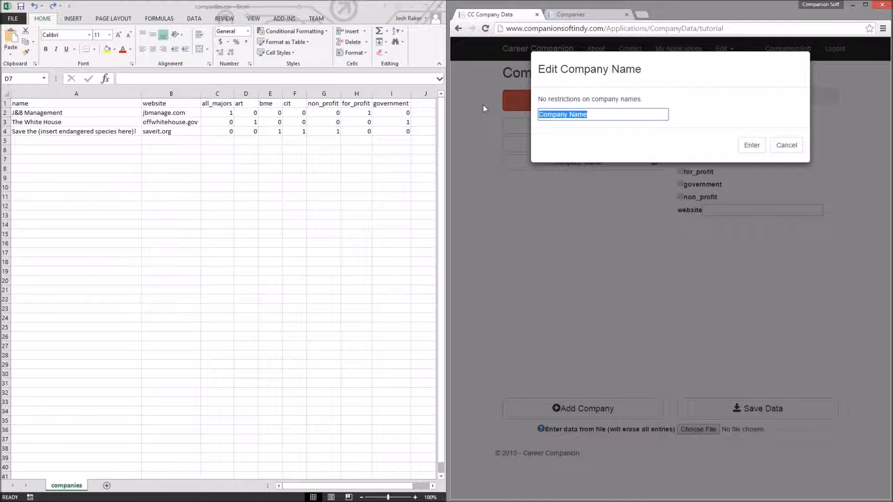
{"action": "type", "text": "Save the (insert engab"}
{"action": "type", "text": "gered species here)!"}
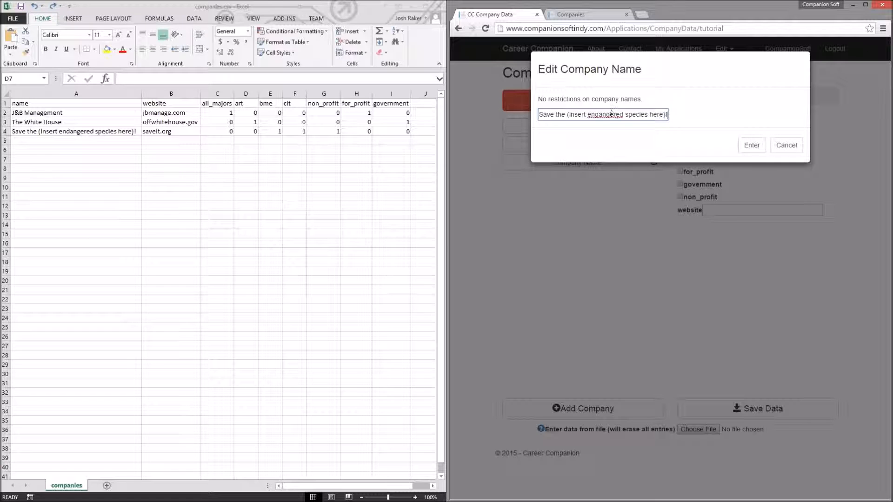
{"action": "right_click", "coordinate": [610, 114]}
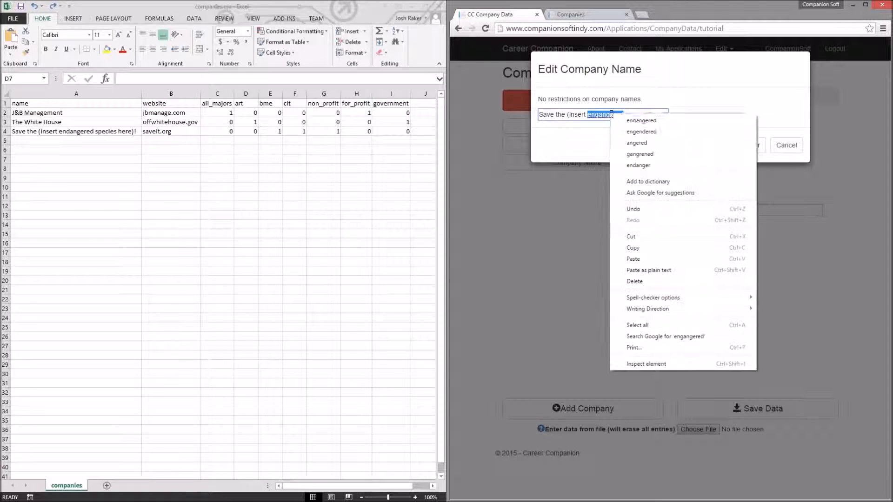
{"action": "left_click", "coordinate": [641, 120]}
{"action": "left_click", "coordinate": [752, 145]}
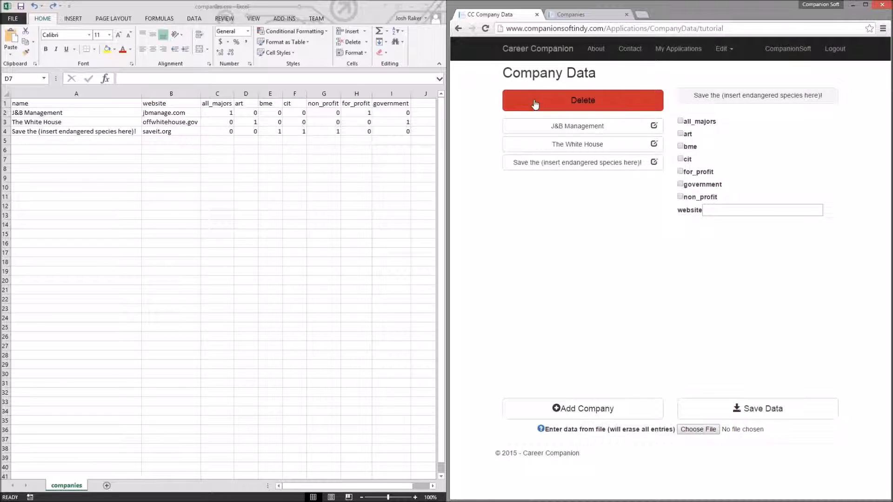
Step: For J&B Management, tick all_majors and for_profit and set the website to jbmanage.com
{"action": "left_click", "coordinate": [579, 134]}
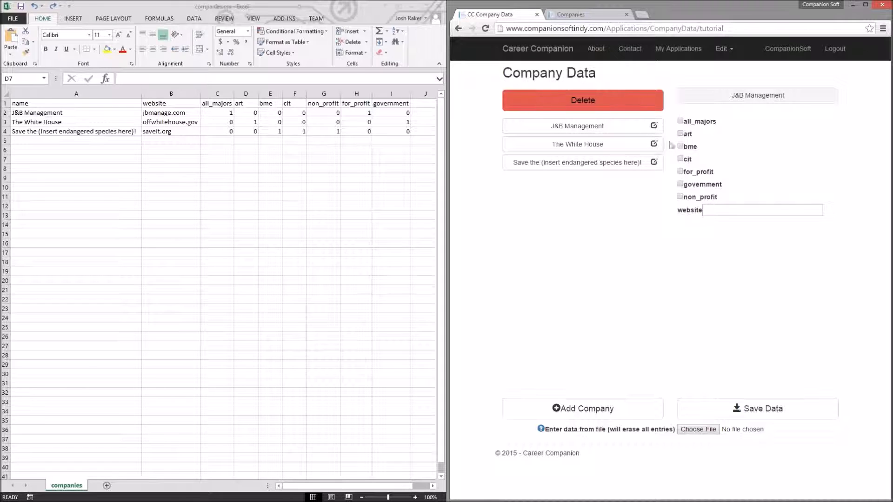
{"action": "left_click", "coordinate": [681, 122]}
{"action": "left_click", "coordinate": [681, 172]}
{"action": "left_click", "coordinate": [719, 210]}
{"action": "type", "text": "jbmanage.com"}
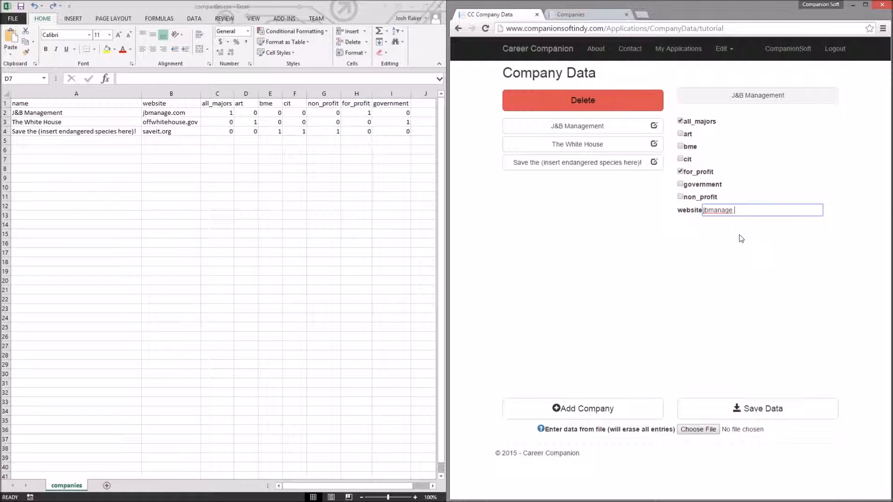
Step: For The White House, tick art and government and set the website to offwhitehouse.gov
{"action": "left_click", "coordinate": [584, 144]}
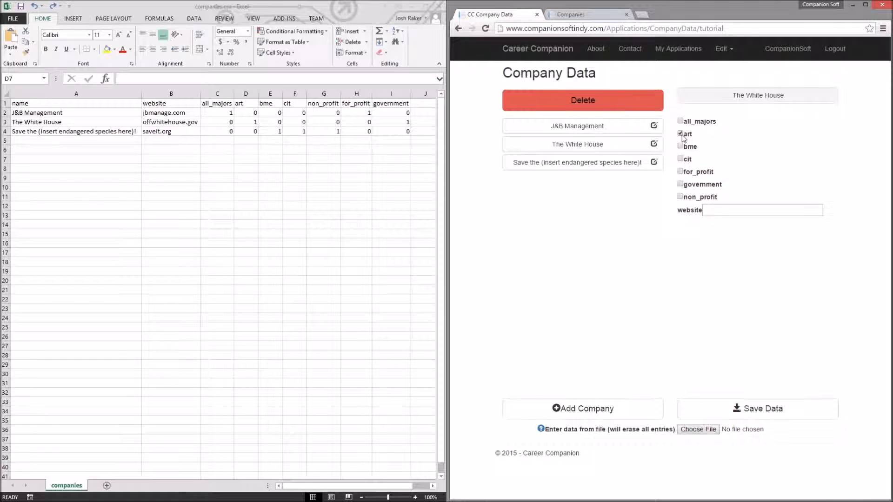
{"action": "left_click", "coordinate": [680, 185]}
{"action": "left_click", "coordinate": [716, 212]}
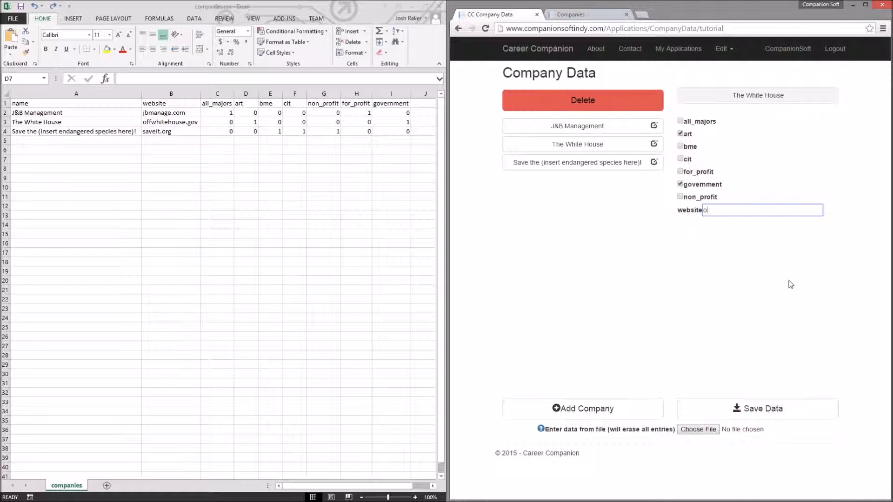
{"action": "type", "text": "offwhitehouse.gov"}
Step: For the Save the (insert endangered species here)! company, tick bme, cit and non_profit and set the website to saveit.org
{"action": "left_click", "coordinate": [564, 163]}
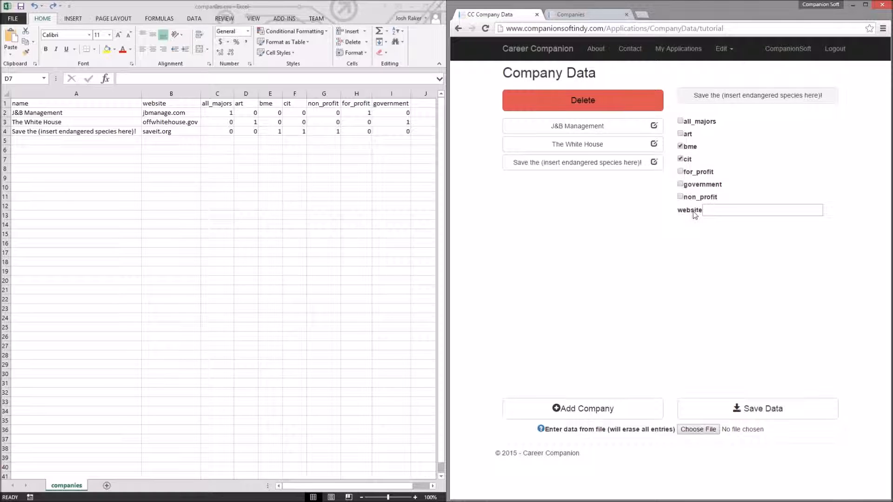
{"action": "left_click", "coordinate": [682, 197]}
{"action": "left_click", "coordinate": [726, 212]}
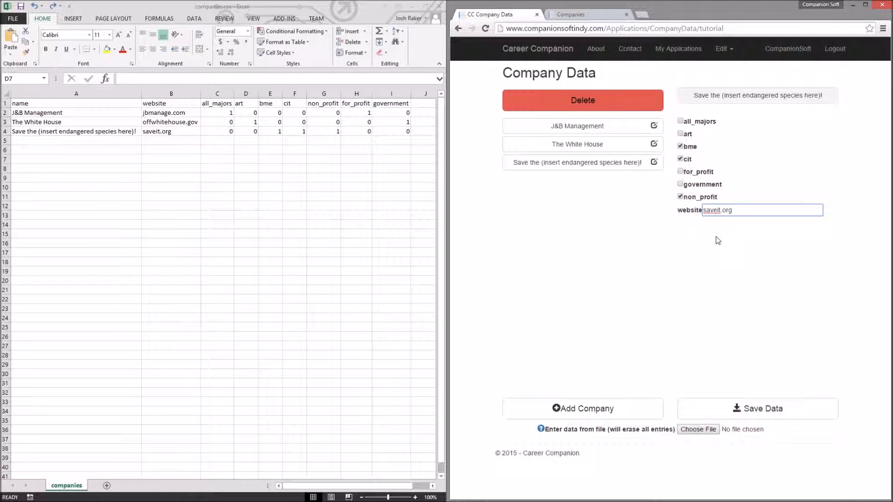
{"action": "left_click", "coordinate": [718, 240]}
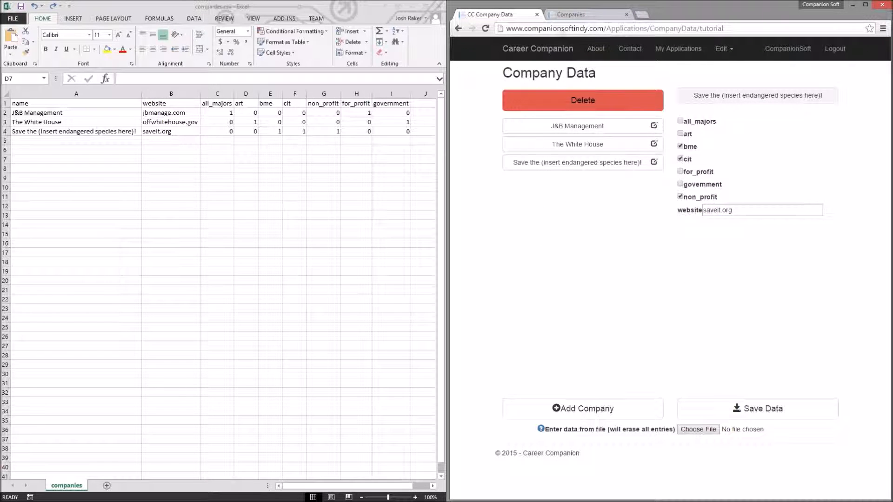
Step: Reload the Companies preview tab and inspect the J&B Management entry's details
{"action": "left_click", "coordinate": [561, 16]}
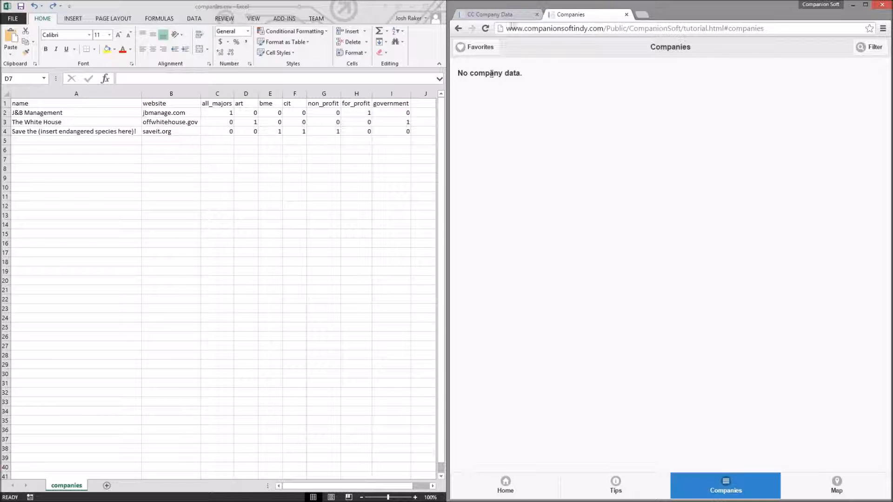
{"action": "left_click", "coordinate": [494, 14]}
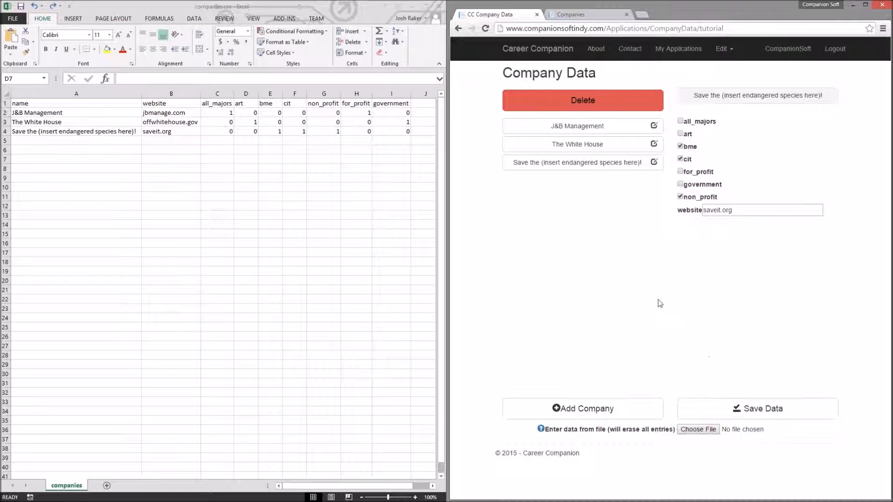
{"action": "left_click", "coordinate": [572, 15]}
{"action": "left_click", "coordinate": [486, 28]}
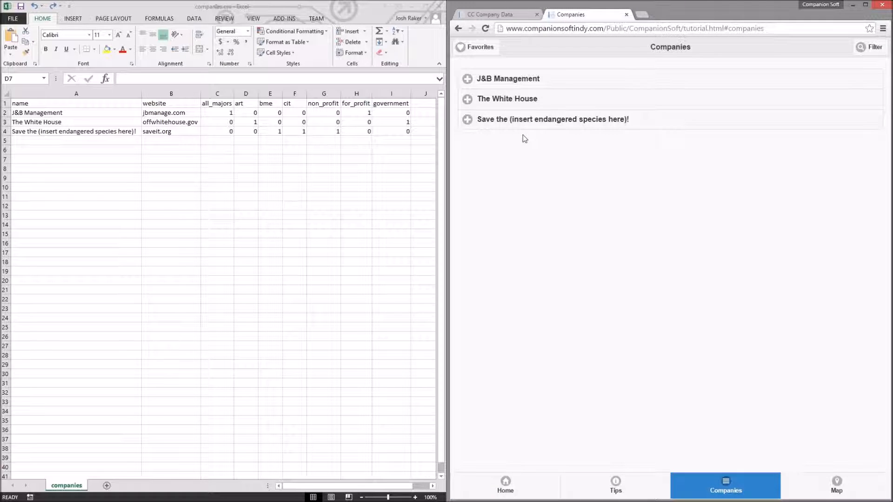
{"action": "left_click", "coordinate": [522, 78]}
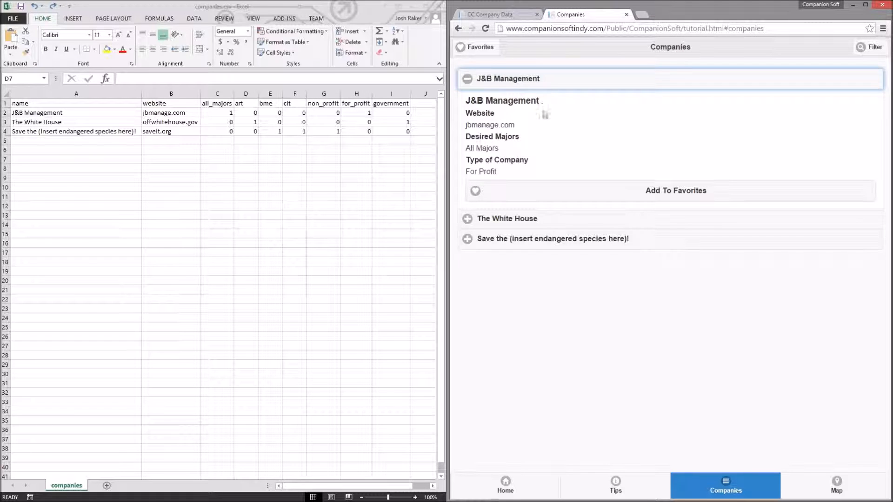
{"action": "left_click", "coordinate": [518, 80]}
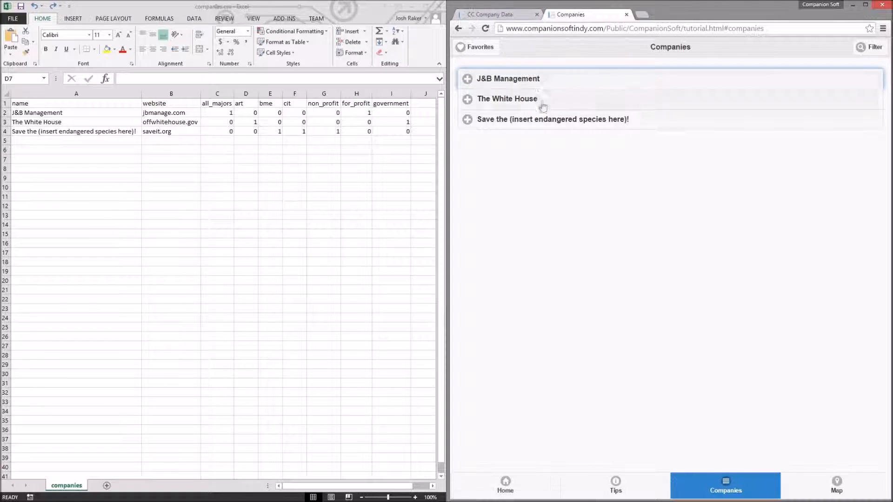
{"action": "left_click", "coordinate": [485, 14]}
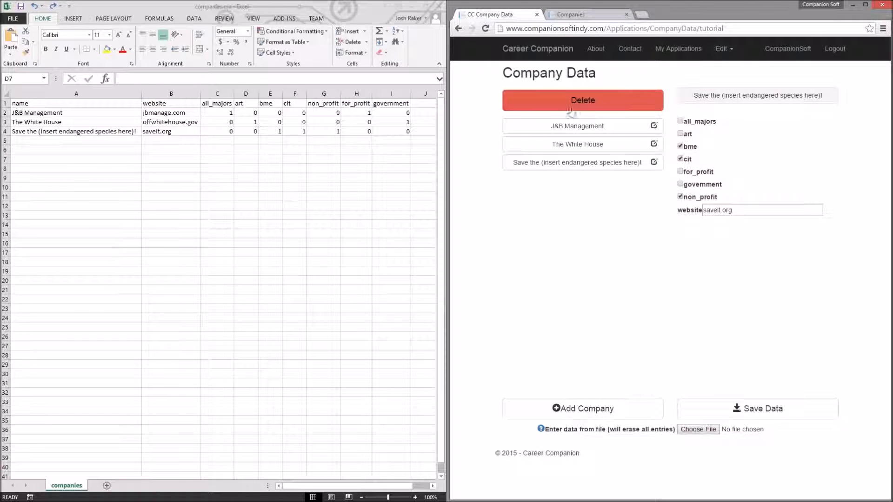